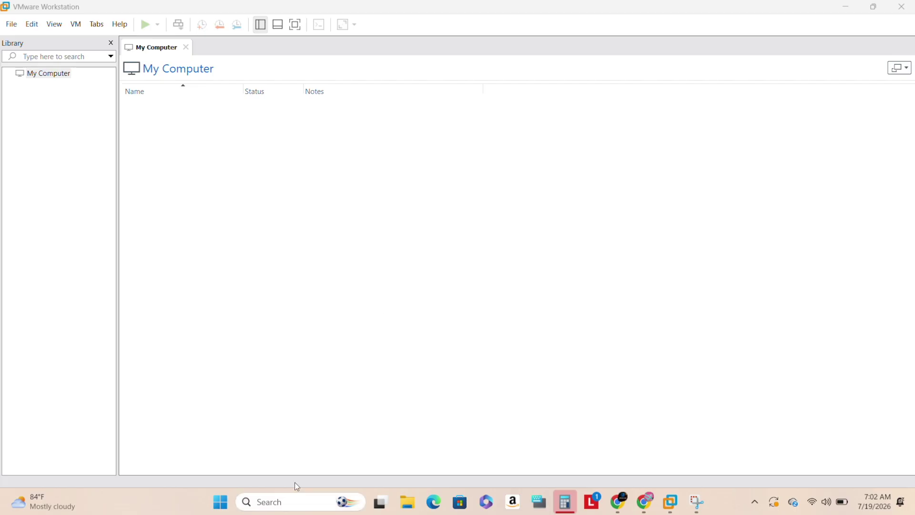
Start creating a new virtual machine with the Typical (recommended) configuration
left_click(12, 24)
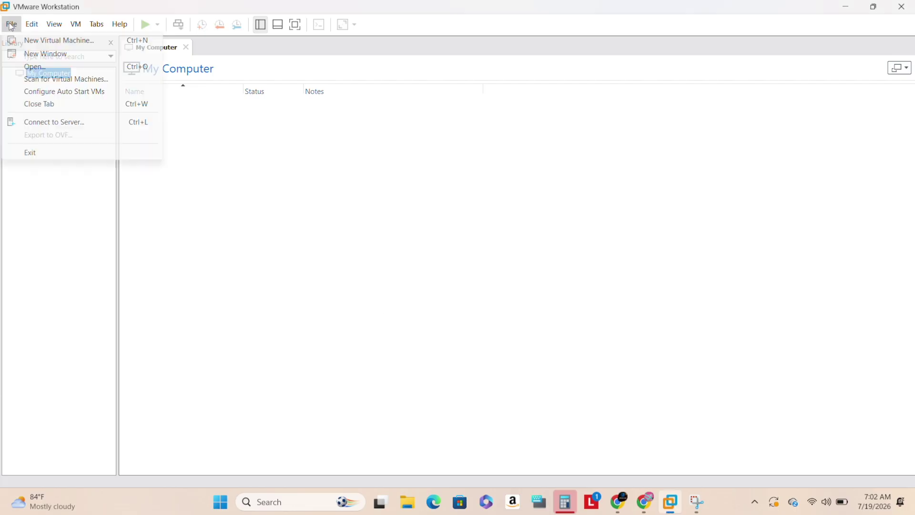
left_click(23, 28)
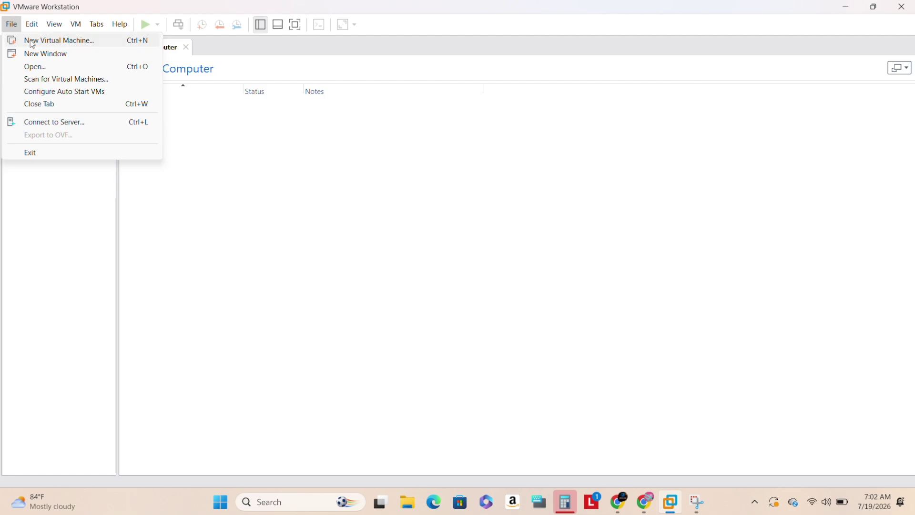
key("Escape")
key("ctrl+n")
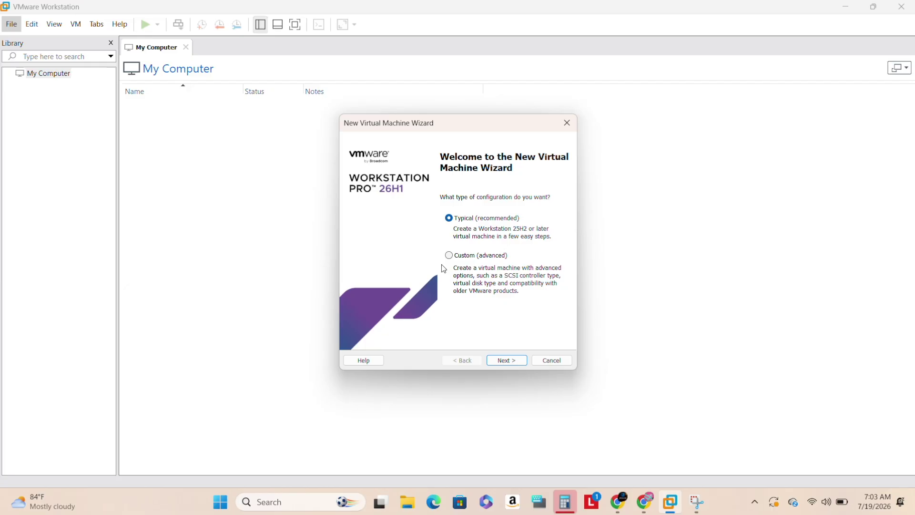
left_click(502, 364)
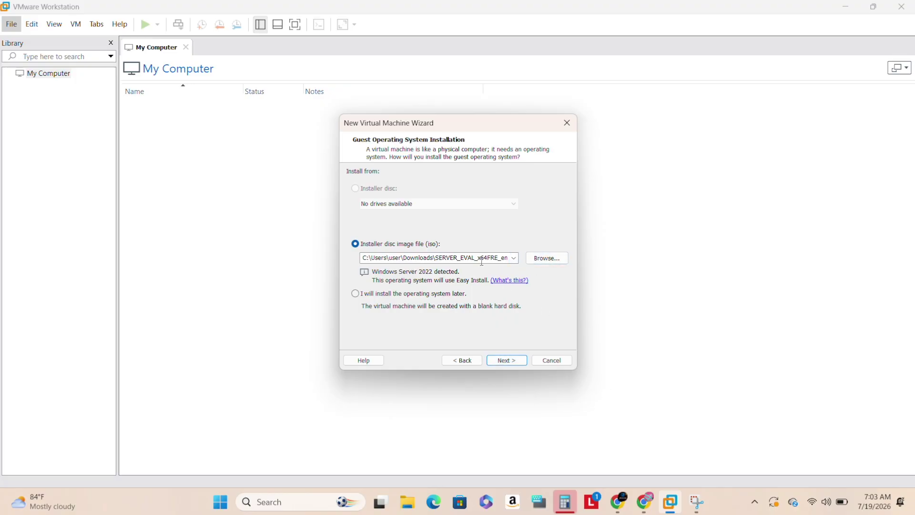
Choose the SERVER_EVAL_x64FRE_en-us disc image from Downloads as the guest operating system installer
left_click(547, 258)
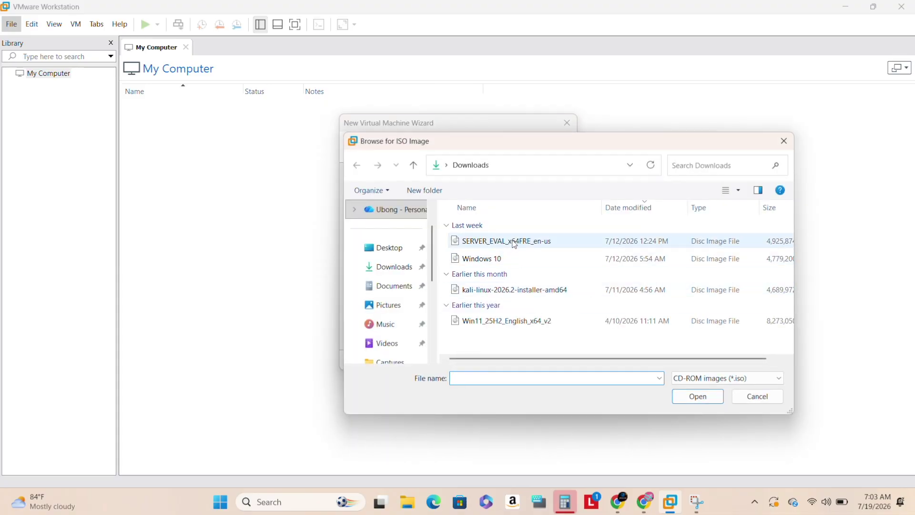
left_click(495, 242)
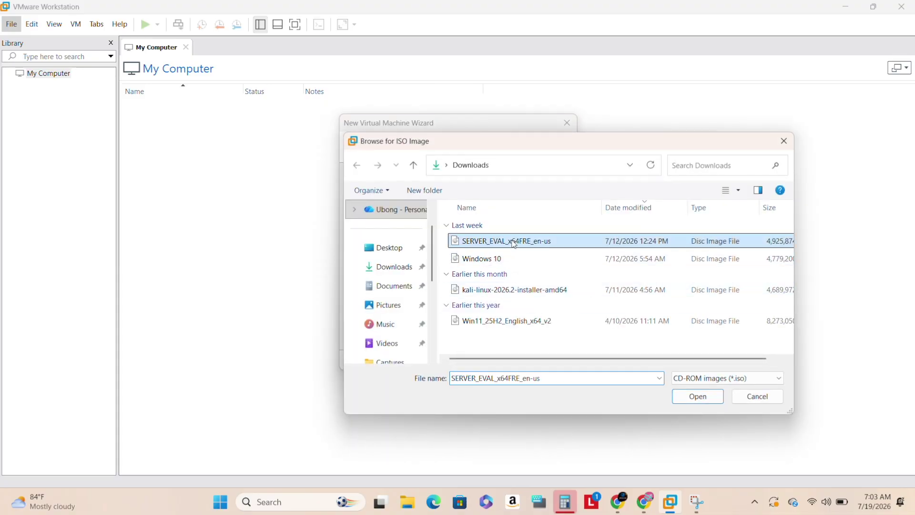
left_click(703, 398)
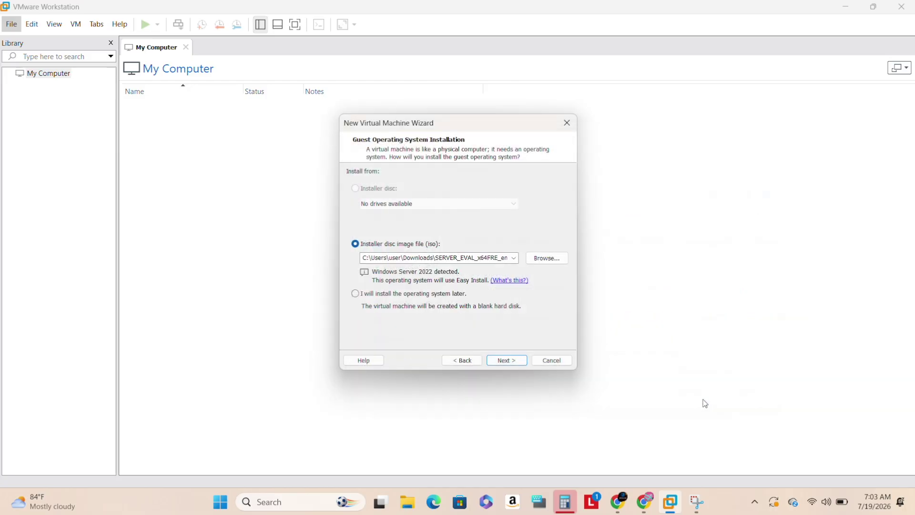
left_click(507, 362)
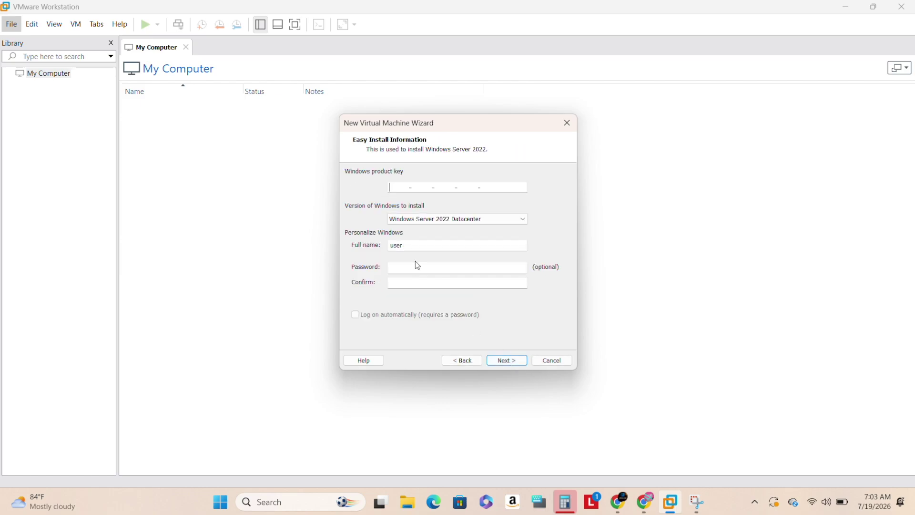
Enter and confirm the Windows account password in the Easy Install information, leaving the product key blank
left_click(403, 267)
key("Caps_Lock")
type("•")
key("Caps_Lock")
type("•••••••••")
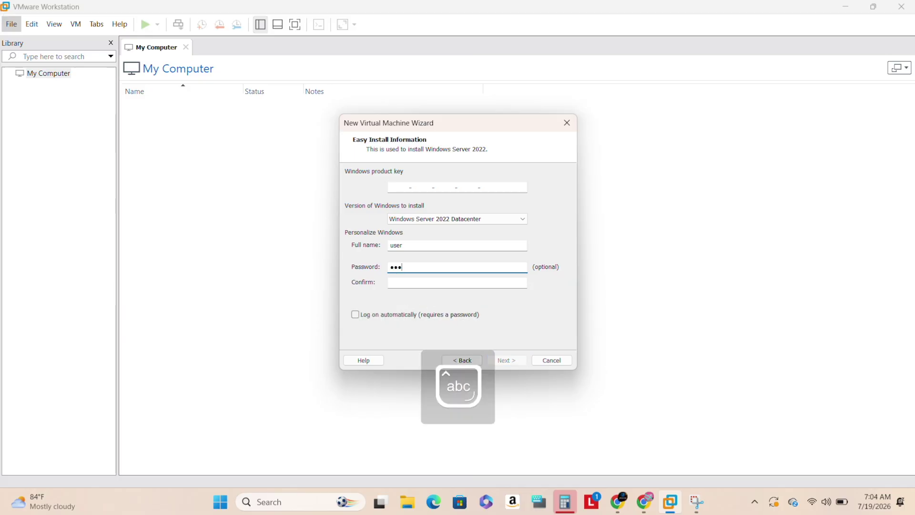
left_click(405, 281)
key("Caps_Lock")
type("•")
key("Caps_Lock")
type("•••••••••")
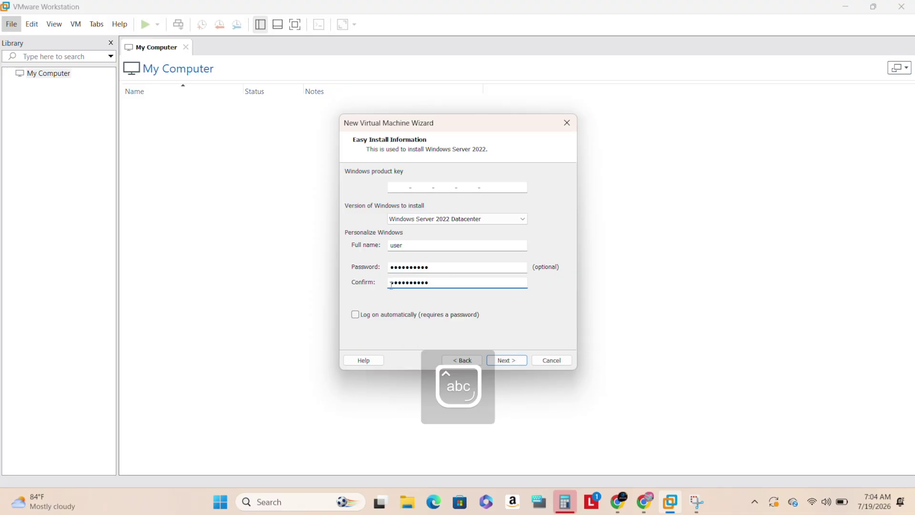
key("Return")
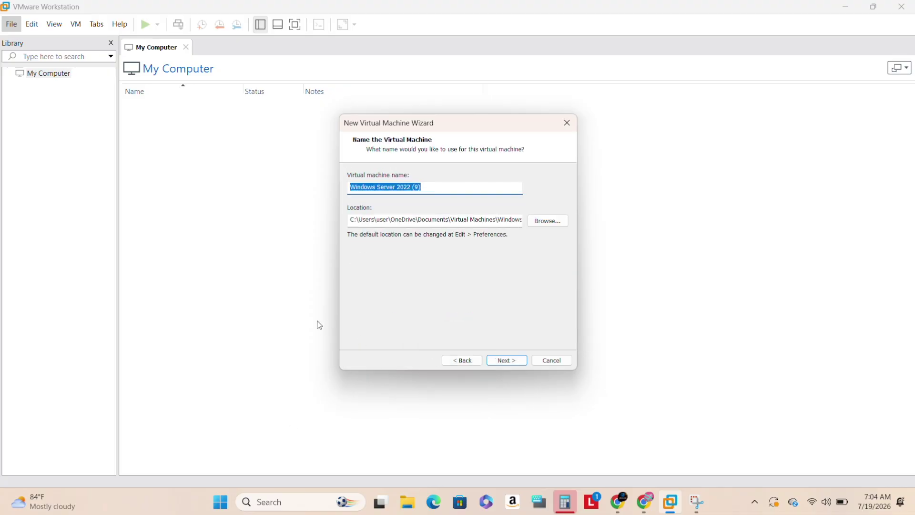
Name the virtual machine Windows Server 2022 and accept a 60 GB disk split into multiple files
left_click(423, 187)
key("BackSpace")
key("BackSpace")
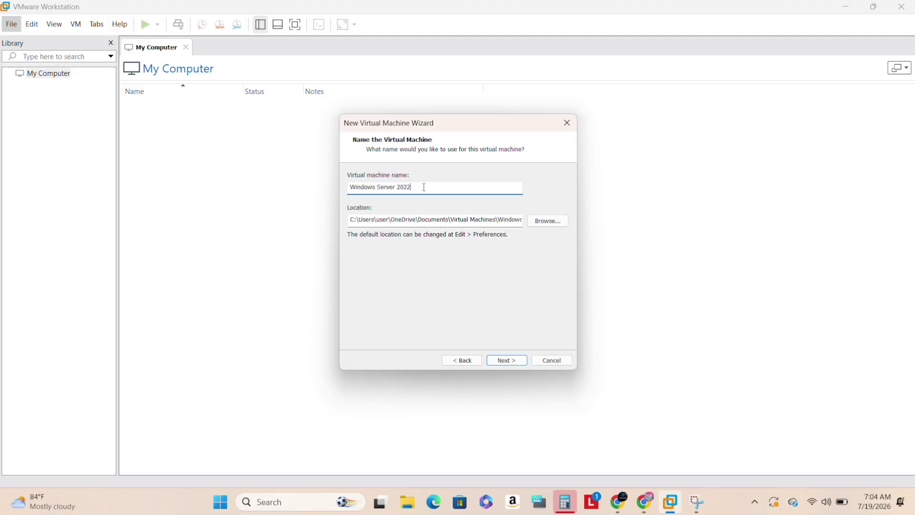
left_click(505, 359)
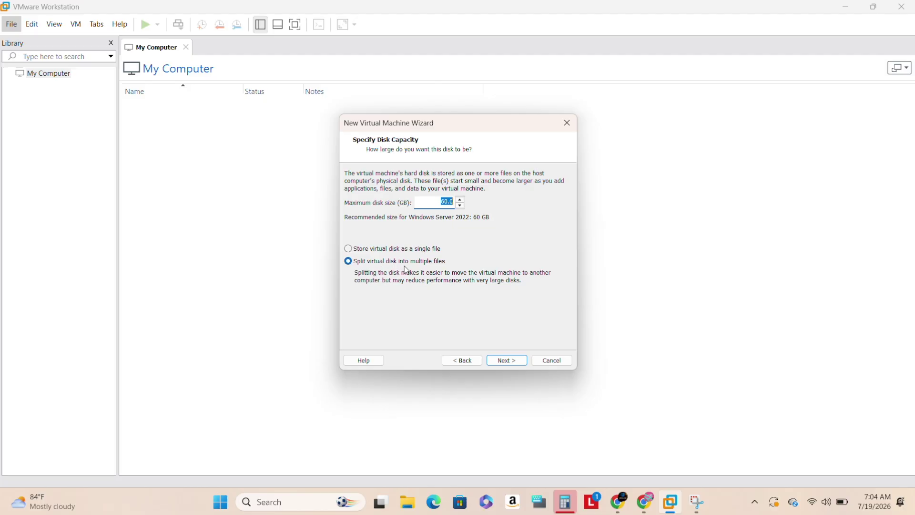
left_click(504, 362)
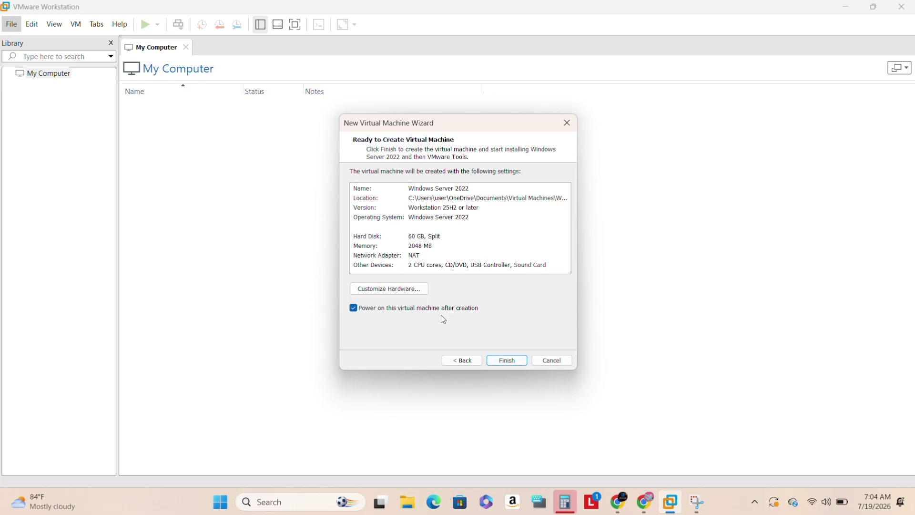
Set the virtual machine's memory to 4096 MB and finish creating it with power-on after creation
left_click(384, 288)
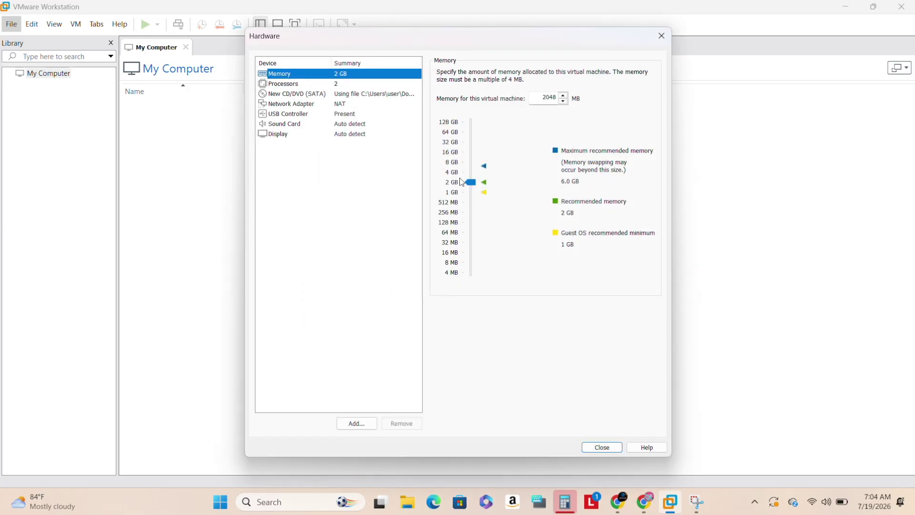
left_click_drag(469, 182, 469, 173)
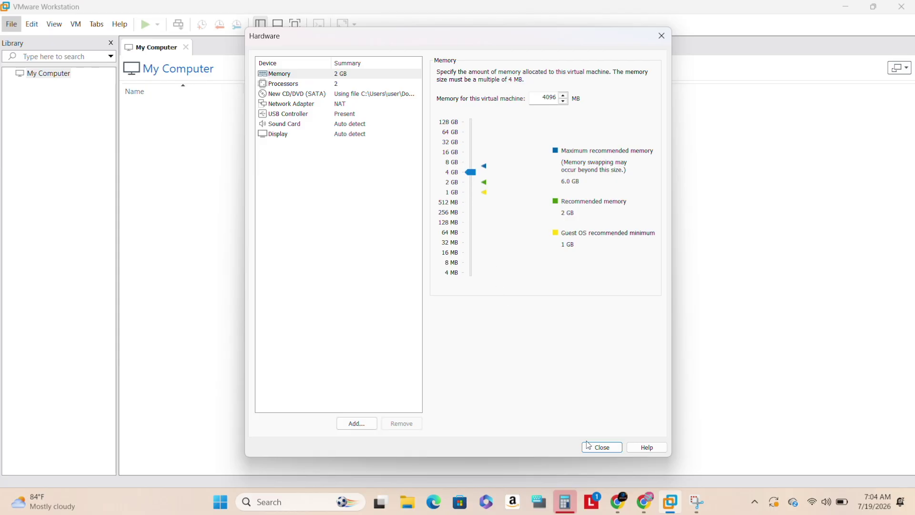
left_click(602, 446)
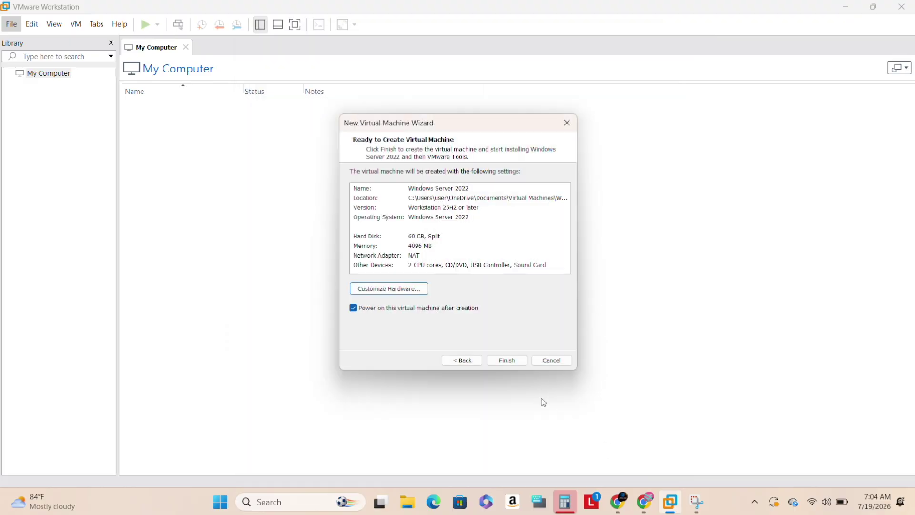
left_click(513, 362)
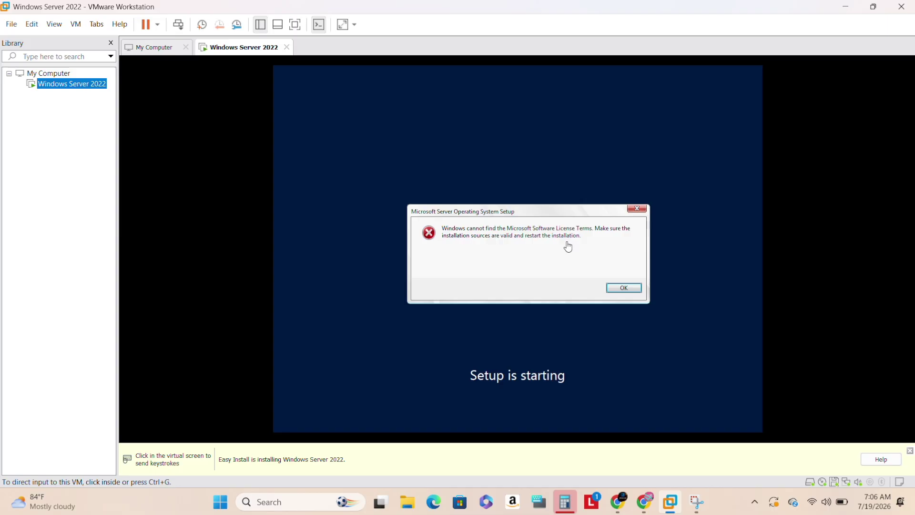
Dismiss the license terms error in the guest setup and power off the Windows Server 2022 virtual machine
left_click(619, 288)
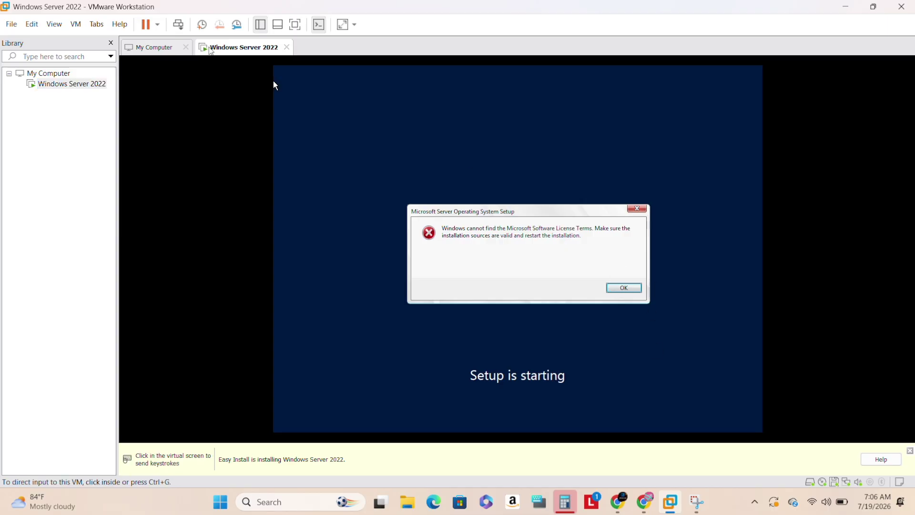
left_click(158, 24)
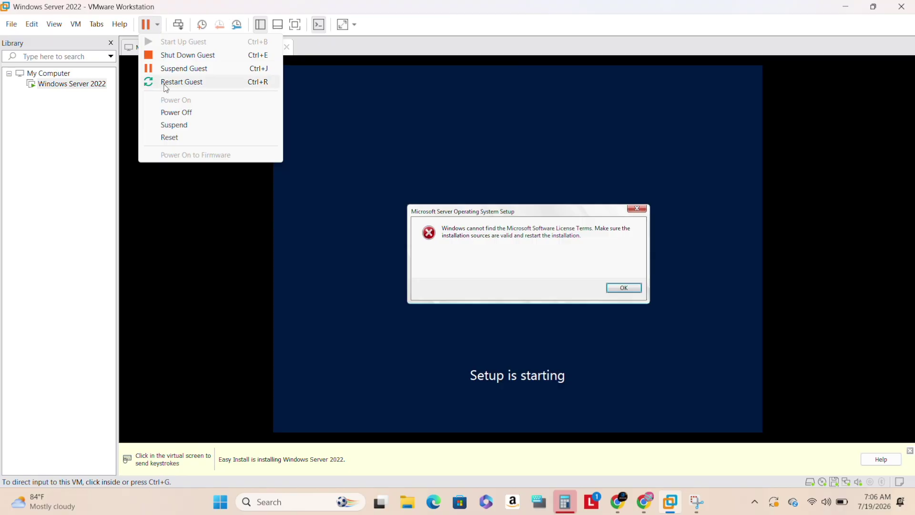
left_click(172, 113)
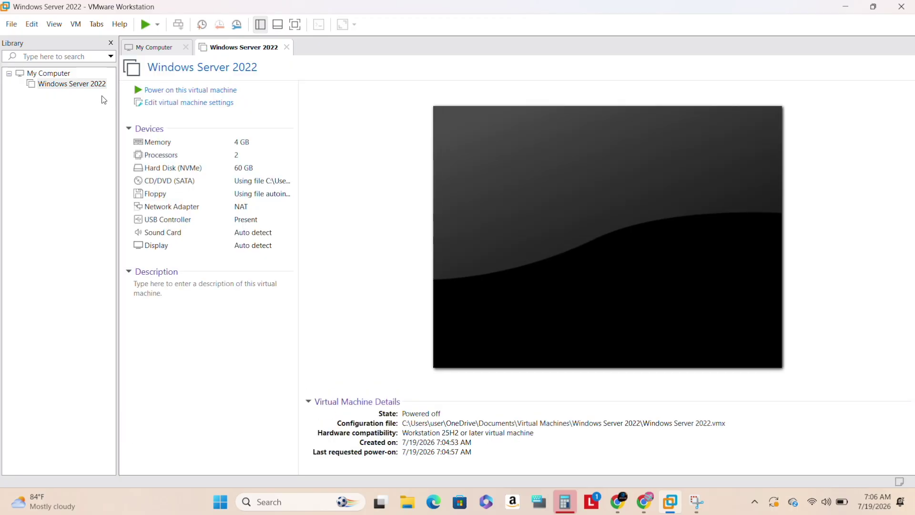
Open the directory that holds the Windows Server 2022 virtual machine's files
left_click(81, 86)
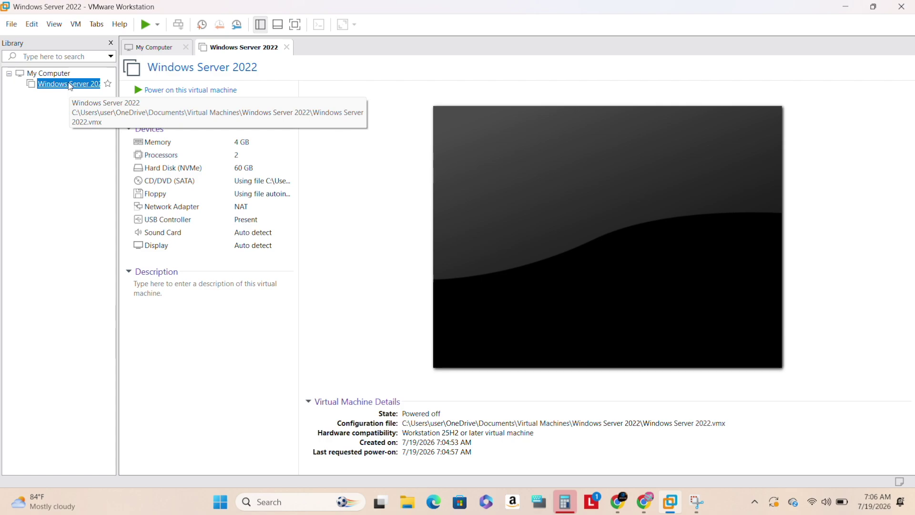
right_click(71, 86)
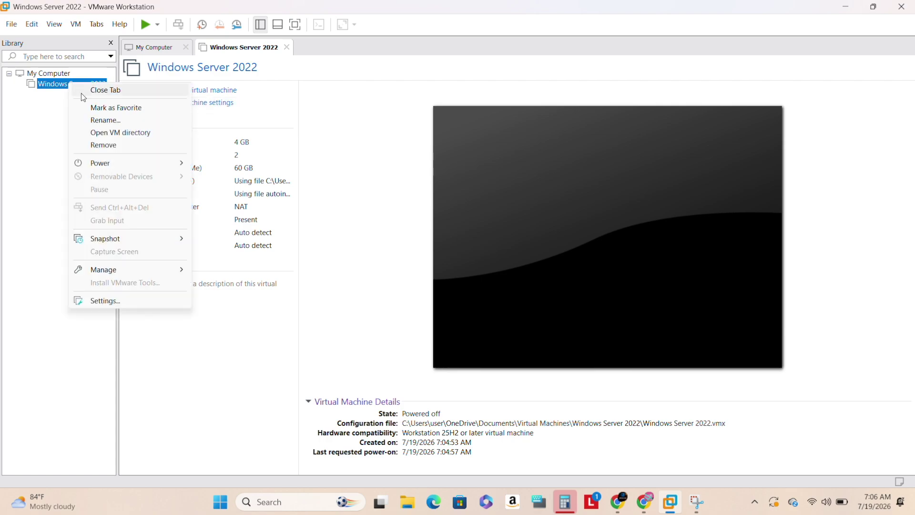
left_click(128, 136)
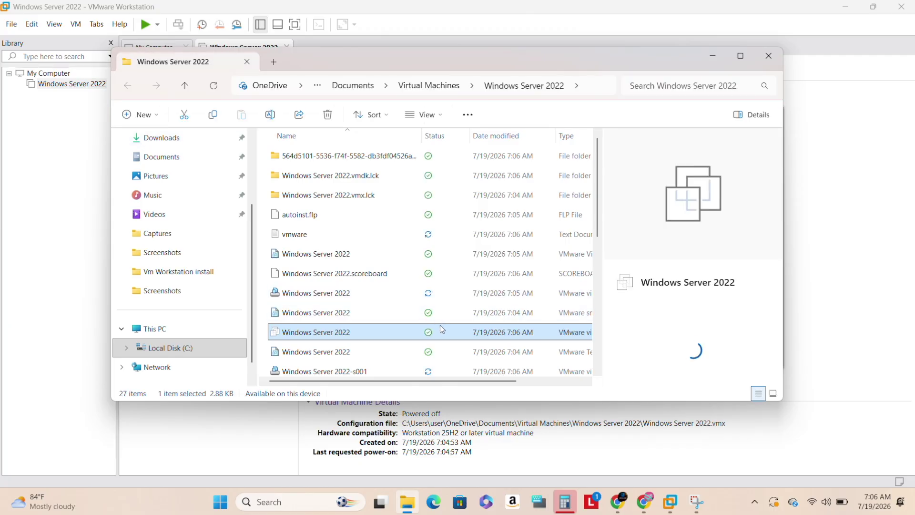
Delete all files and folders in the Windows Server 2022 directory and close the file window
scroll(451, 327, "down", 5)
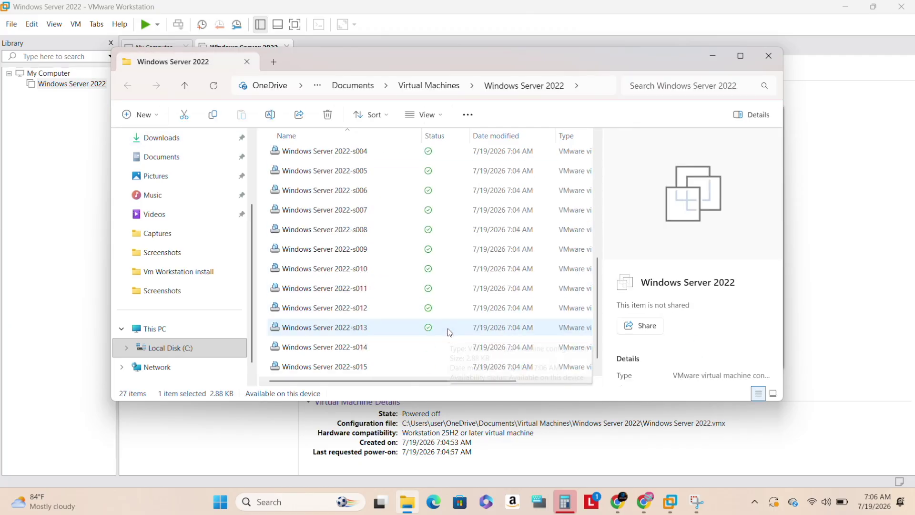
scroll(431, 324, "up", 2)
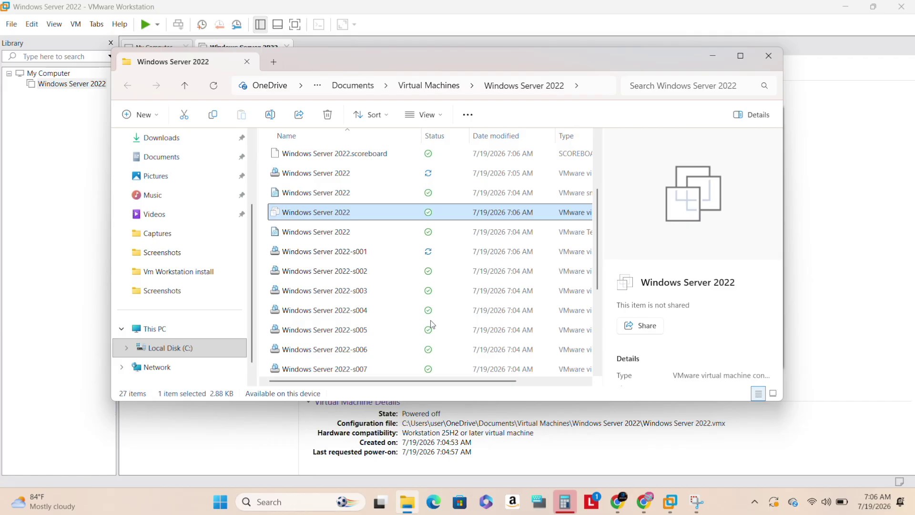
scroll(431, 325, "down", 1)
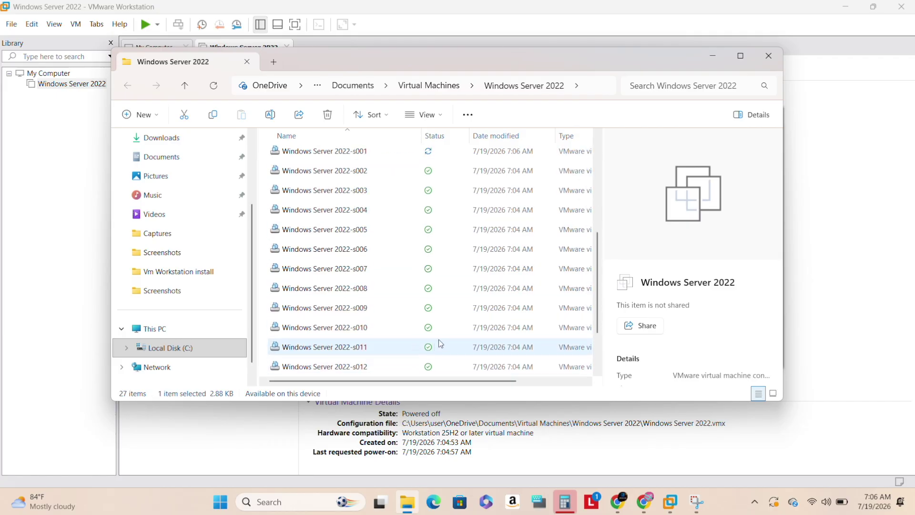
scroll(439, 327, "down", 2)
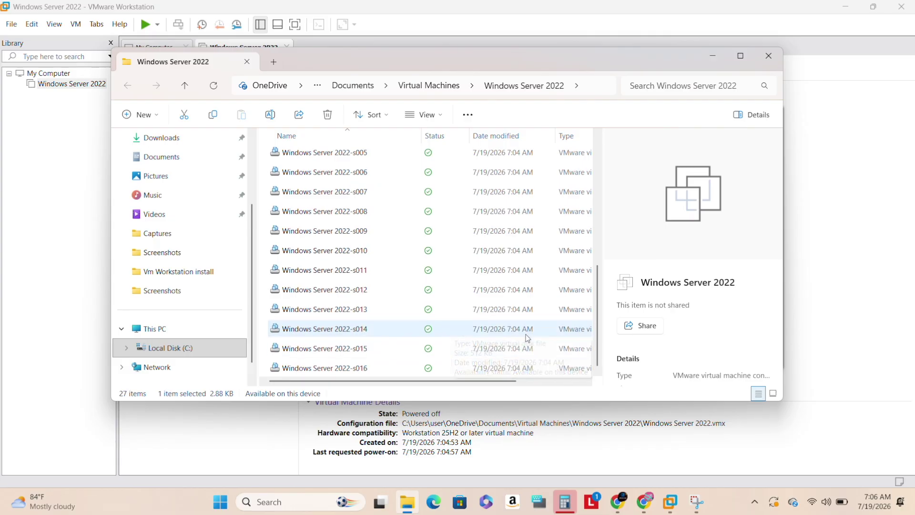
scroll(423, 333, "up", 1)
scroll(424, 332, "up", 1)
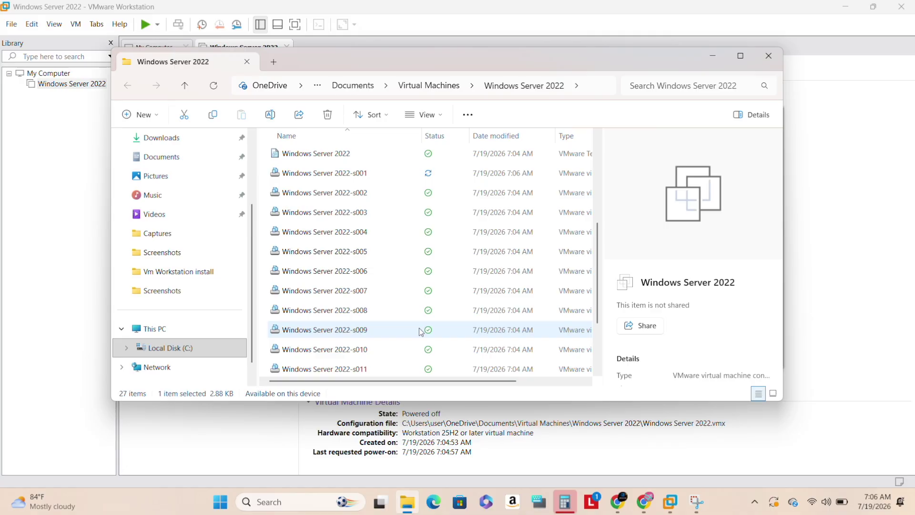
key("ctrl+a")
scroll(421, 332, "down", 2)
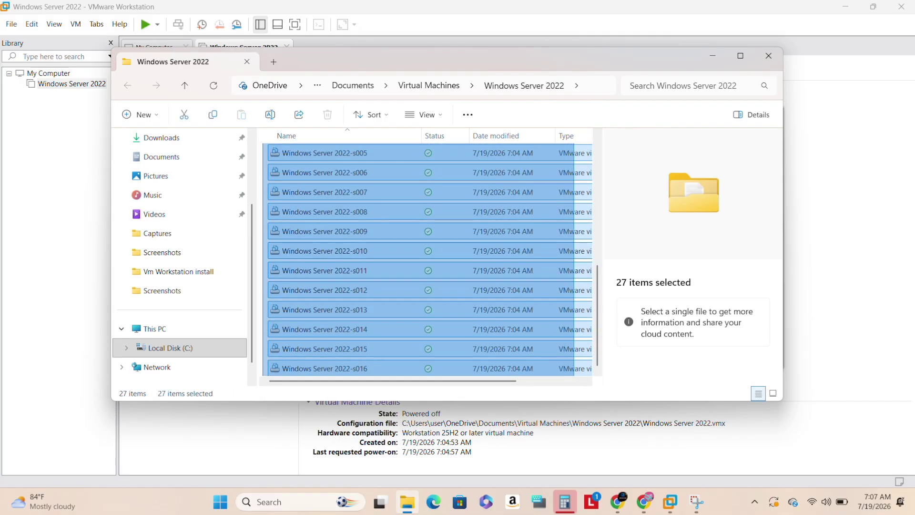
scroll(424, 260, "right", 3)
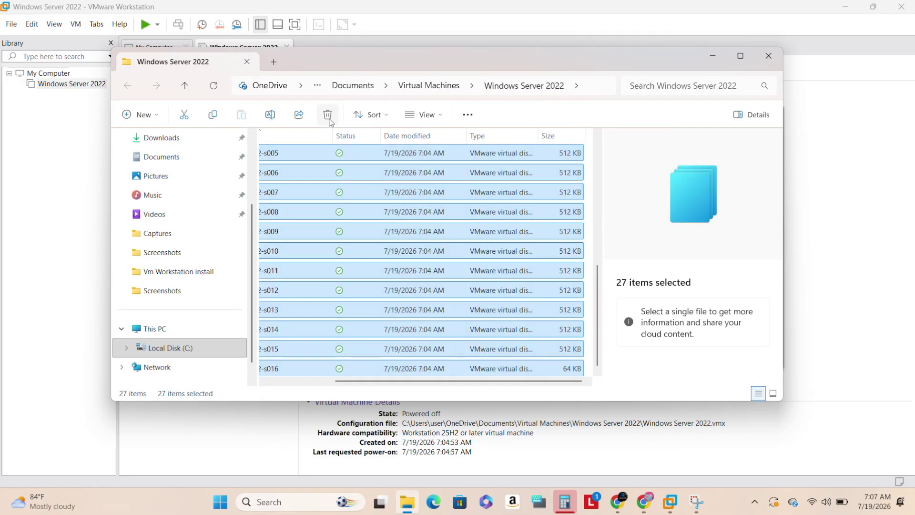
left_click(328, 116)
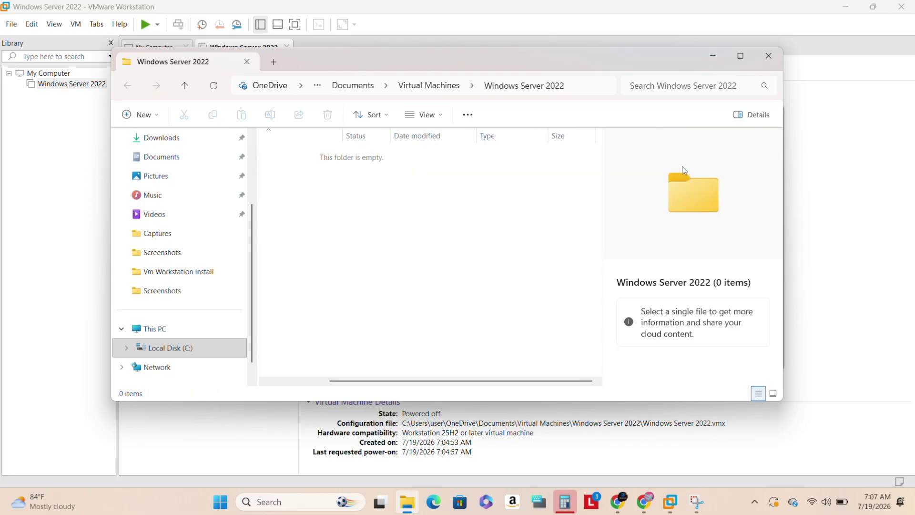
left_click(768, 56)
Remove the Windows Server 2022 virtual machine from the library and confirm the removal
left_click(65, 84)
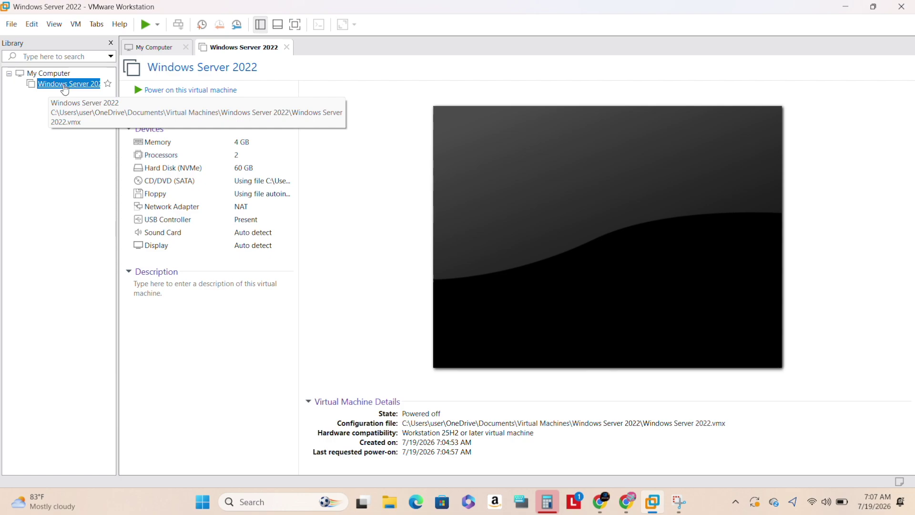
right_click(62, 85)
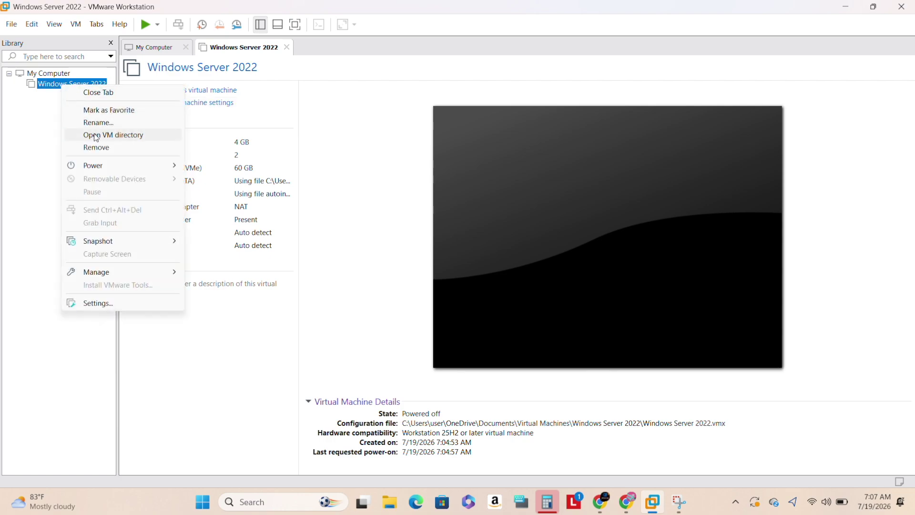
left_click(59, 94)
right_click(64, 86)
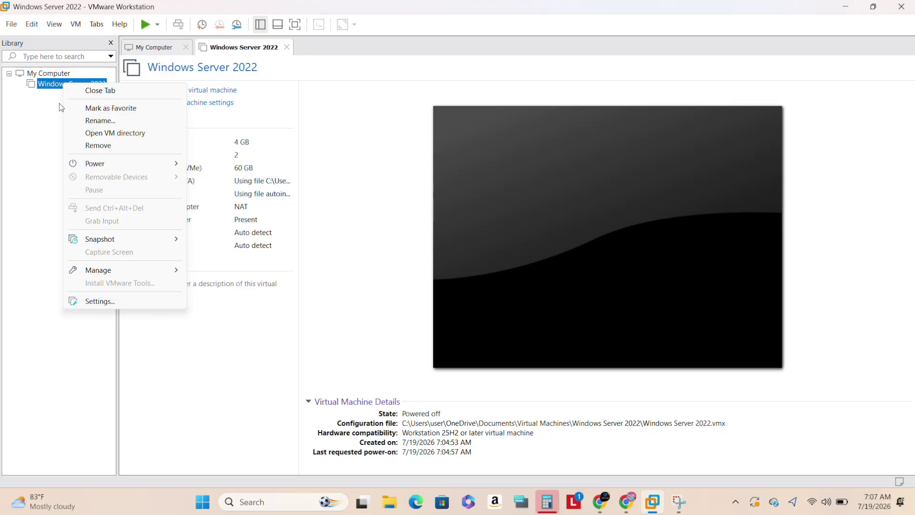
left_click(61, 108)
right_click(73, 89)
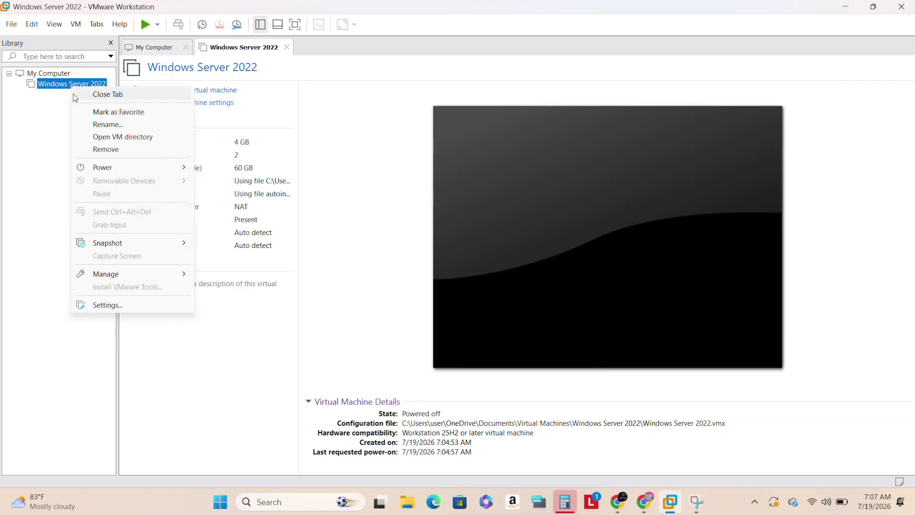
left_click(98, 149)
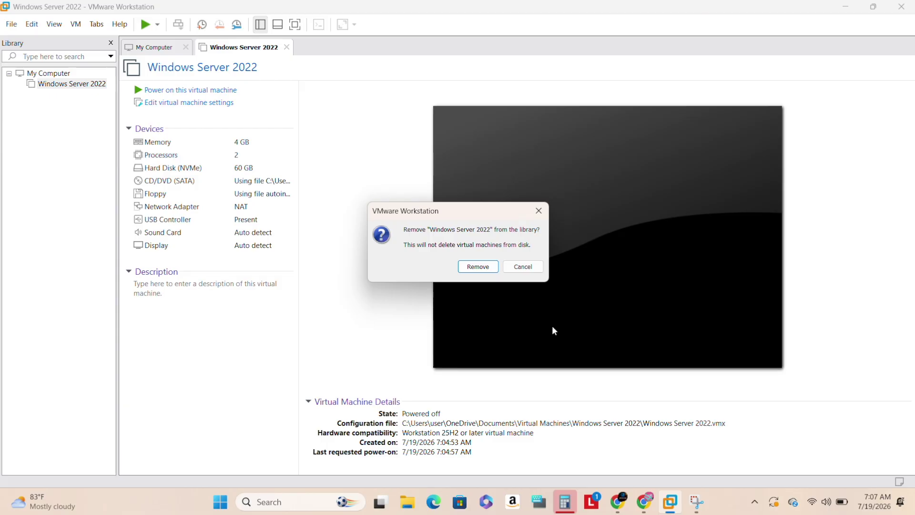
left_click(477, 266)
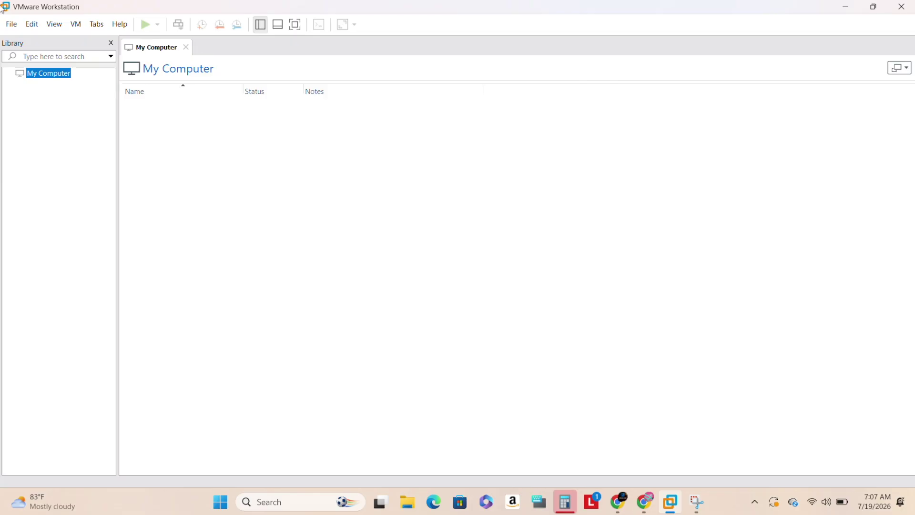
Start creating a new virtual machine with the Typical configuration and choose to install the operating system later
left_click(12, 23)
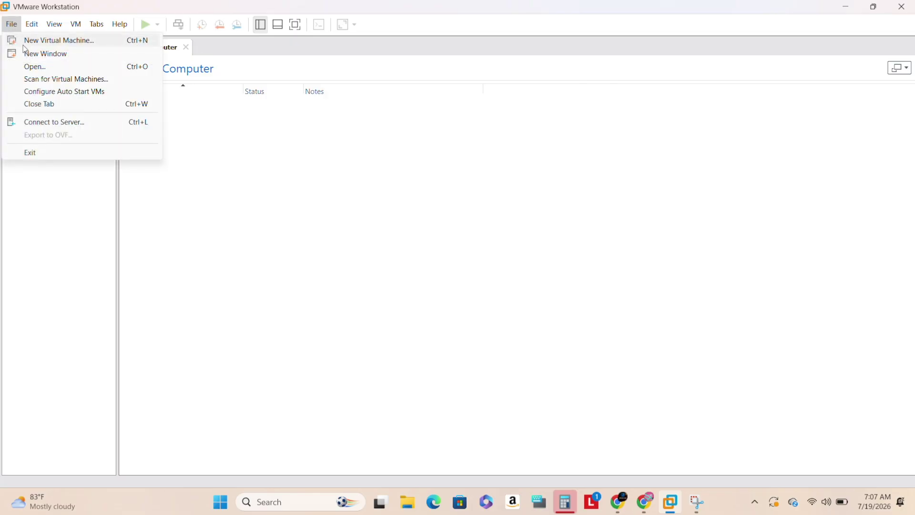
key("Escape")
left_click(12, 24)
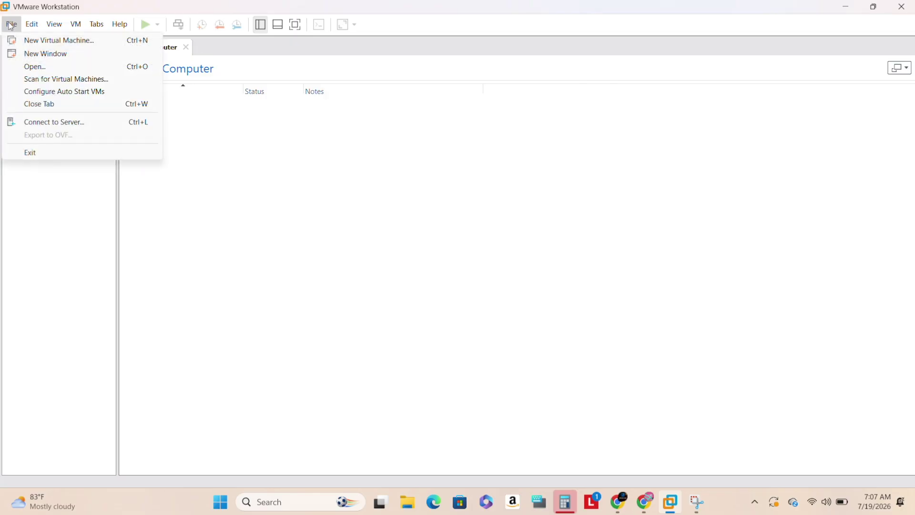
left_click(49, 41)
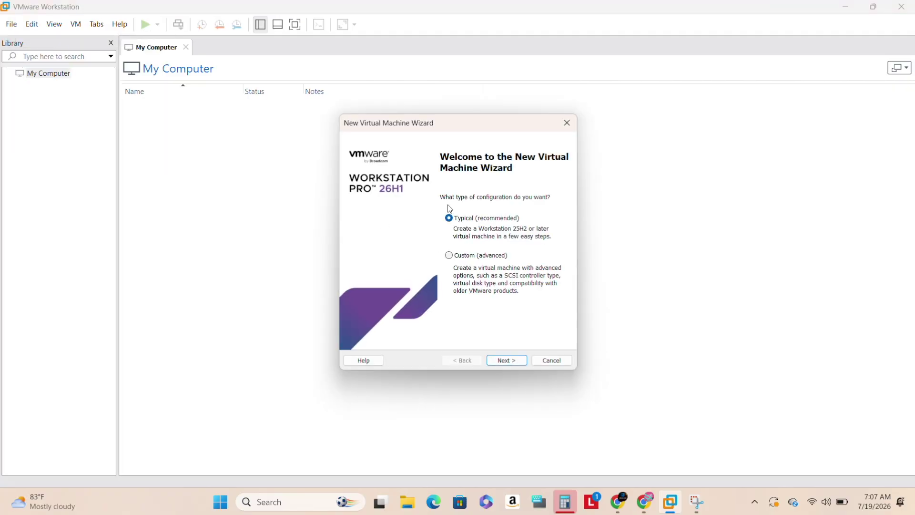
left_click(498, 360)
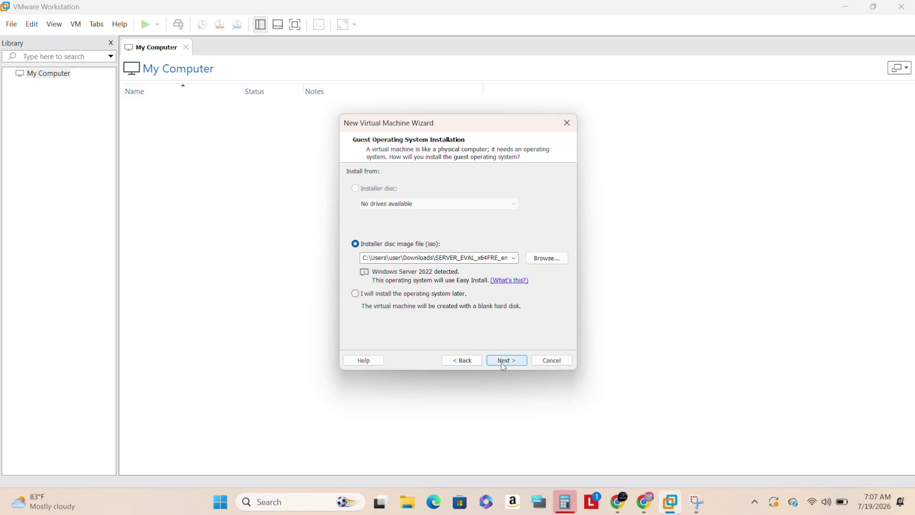
left_click(464, 360)
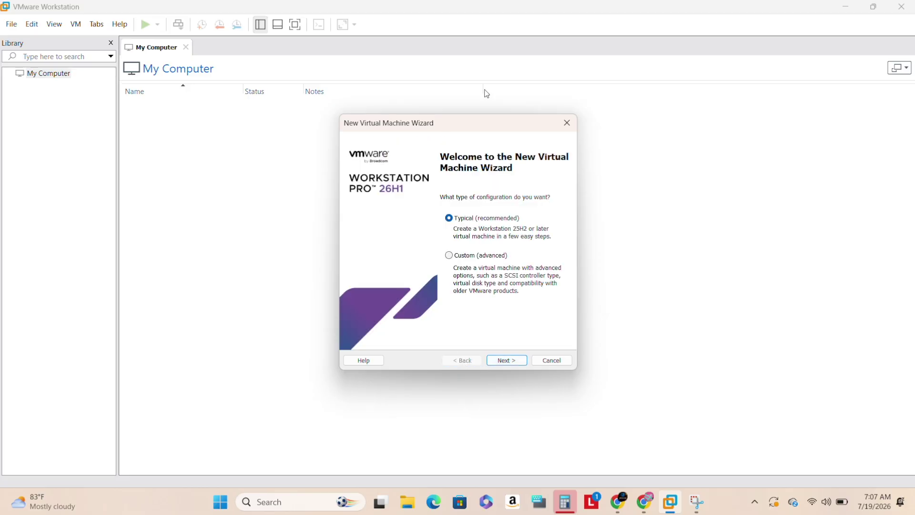
left_click(514, 365)
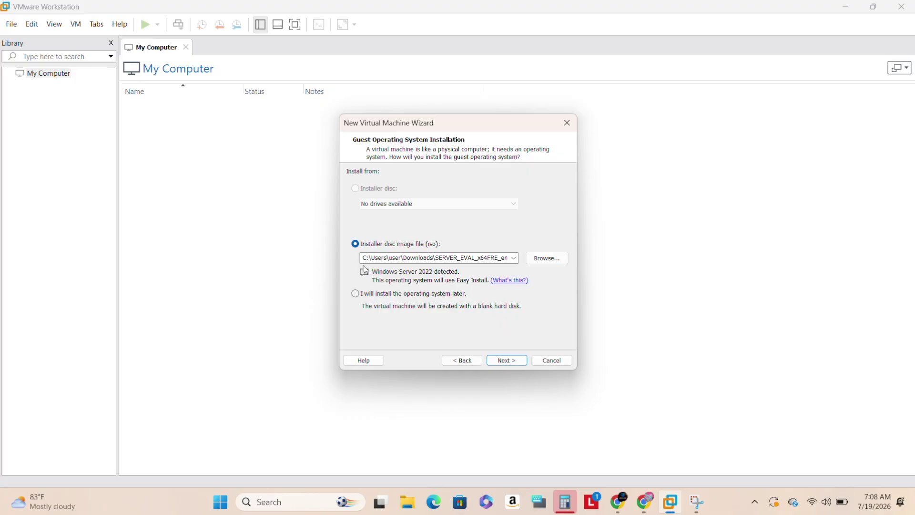
left_click(356, 294)
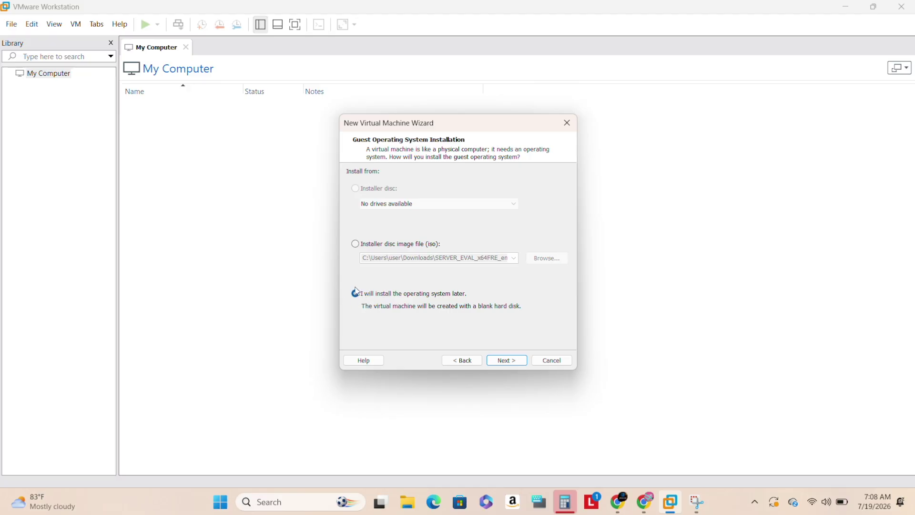
left_click(507, 361)
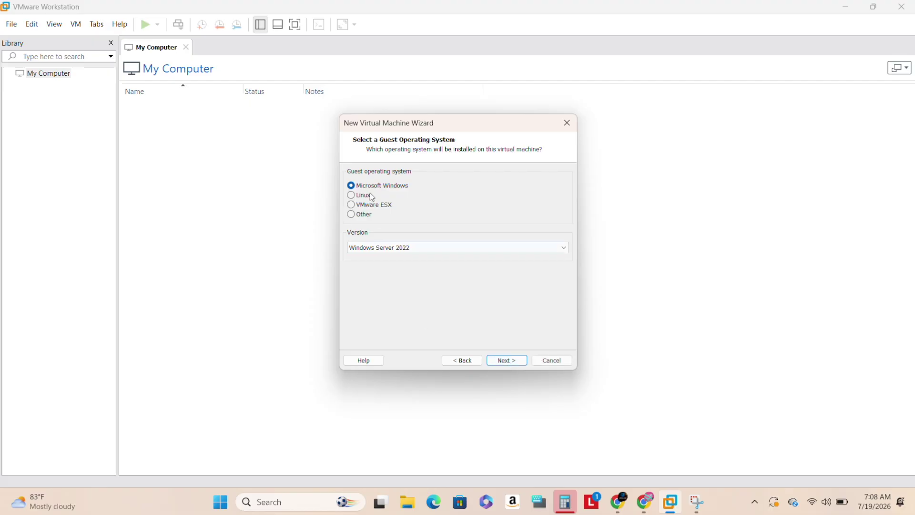
Accept Windows Server 2022 as guest system, name the machine Windows Server 2022, and keep a 60 GB disk split into multiple files
left_click(507, 360)
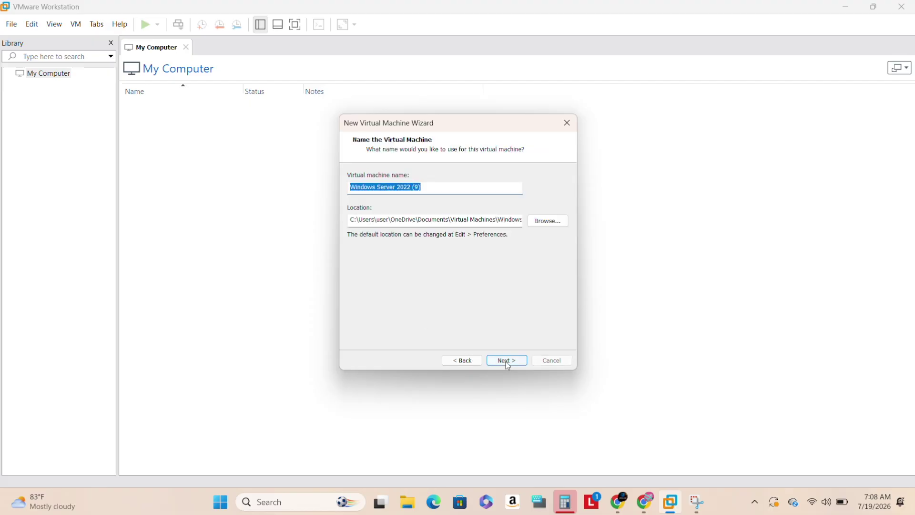
left_click(442, 188)
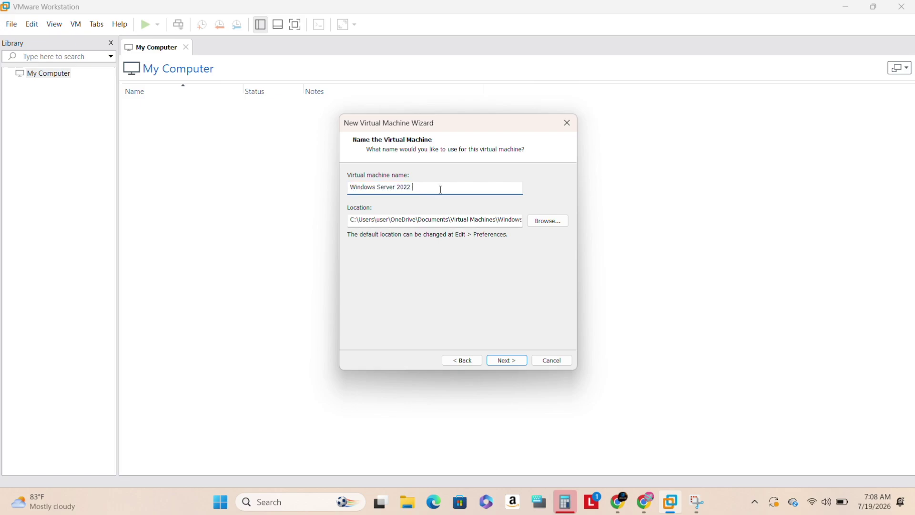
left_click(498, 360)
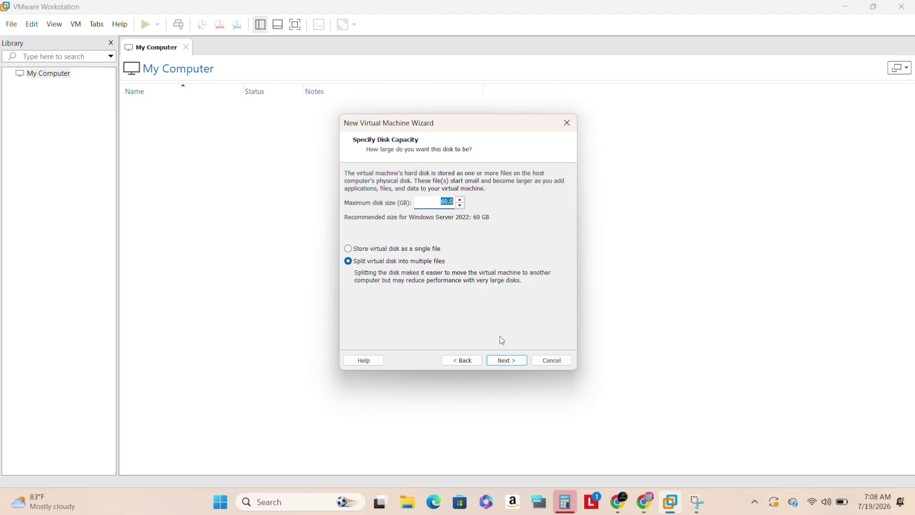
left_click(502, 362)
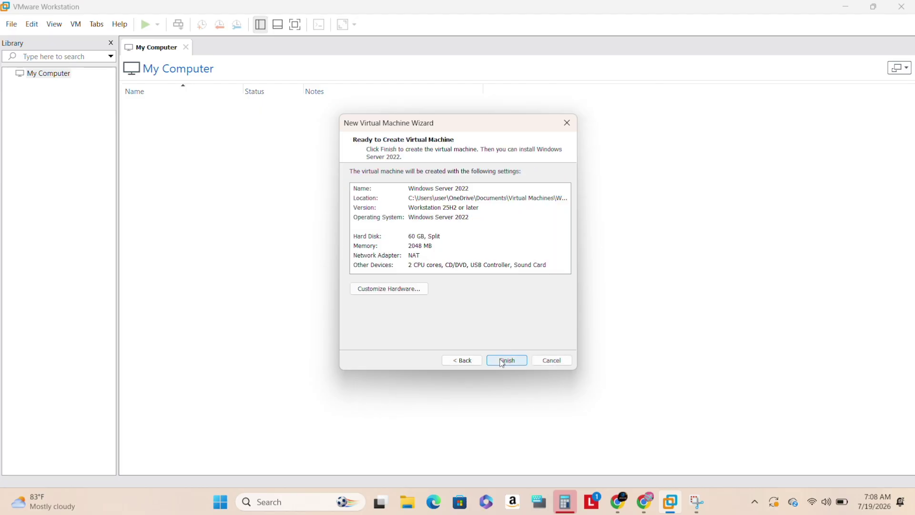
Set the new virtual machine's memory to 4096 MB and finish creating it
left_click(399, 289)
left_click_drag(466, 184, 471, 173)
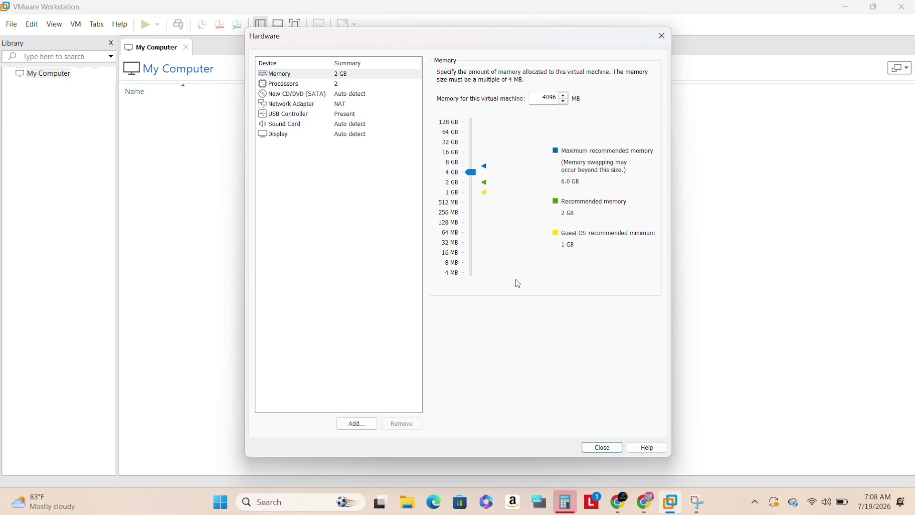
left_click(599, 447)
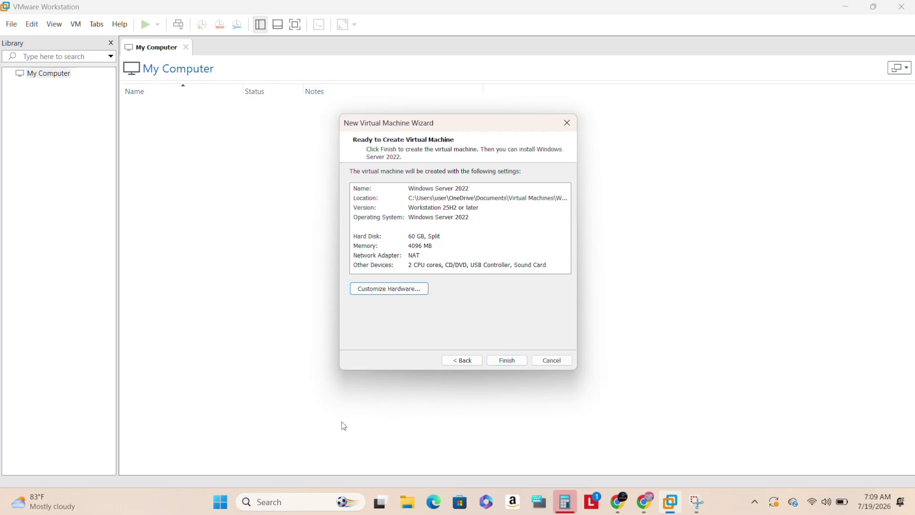
left_click(502, 362)
left_click(503, 362)
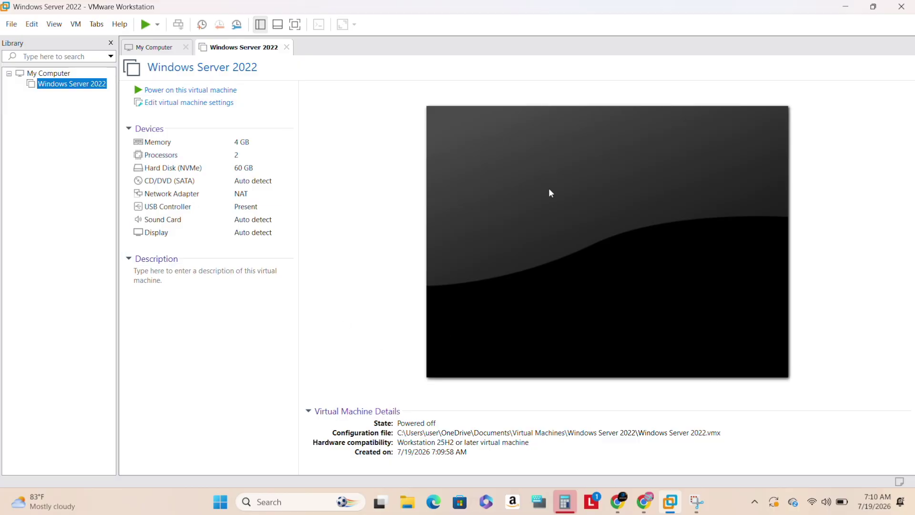
Attach the SERVER_EVAL_x64FRE_en-us ISO from Downloads to the virtual machine's CD/DVD (SATA) drive and check the saved setting
left_click(171, 106)
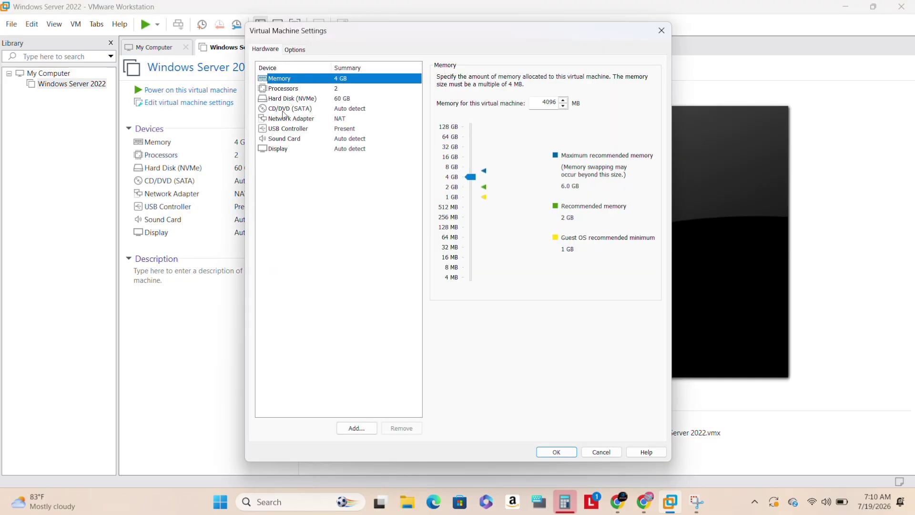
left_click(285, 109)
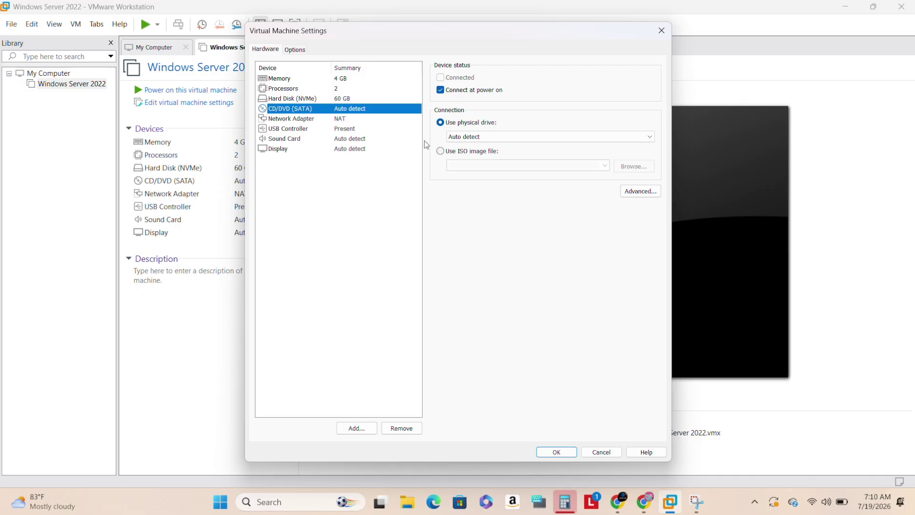
left_click(440, 151)
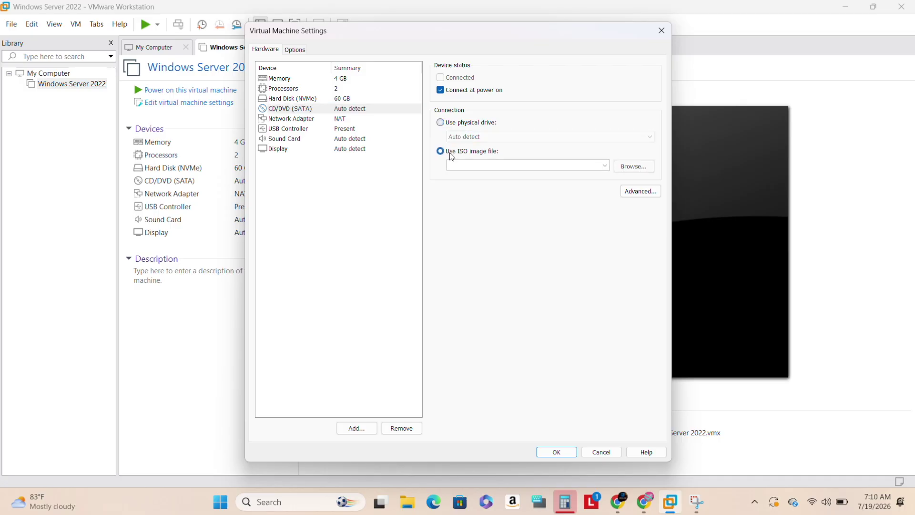
left_click(633, 166)
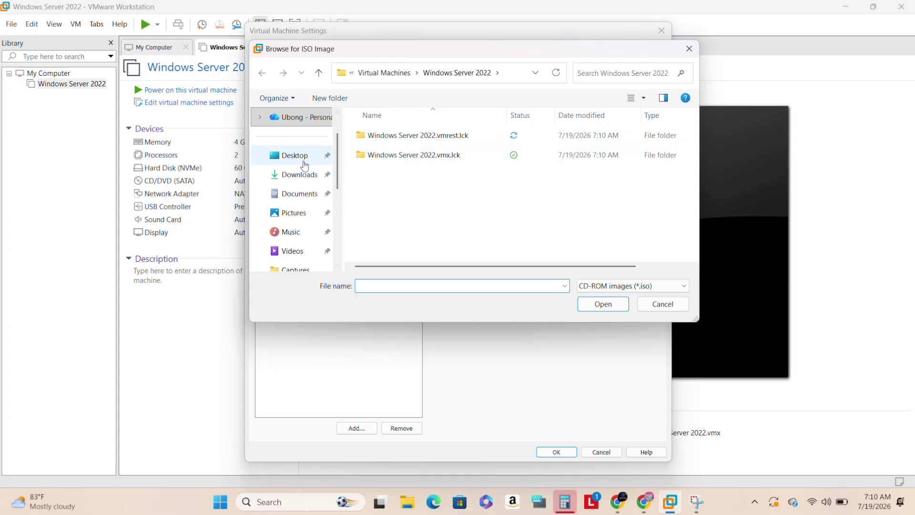
left_click(297, 176)
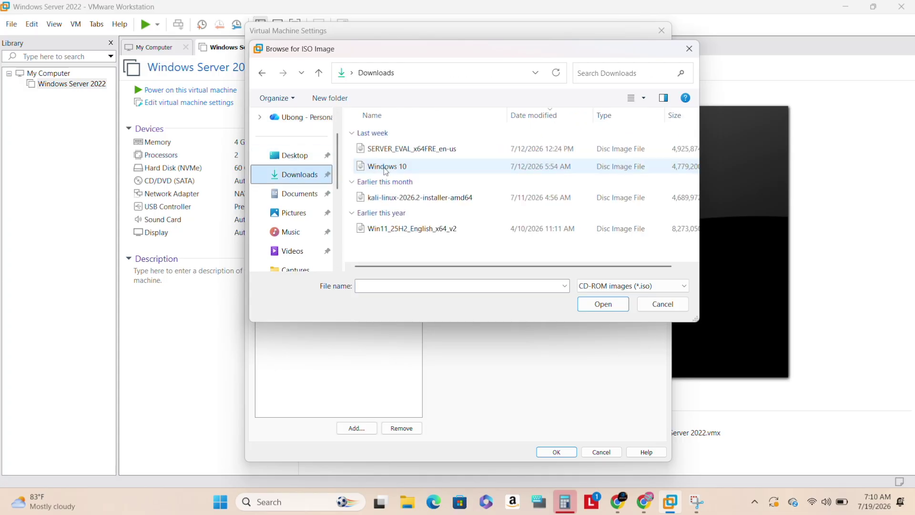
left_click(402, 149)
left_click(601, 305)
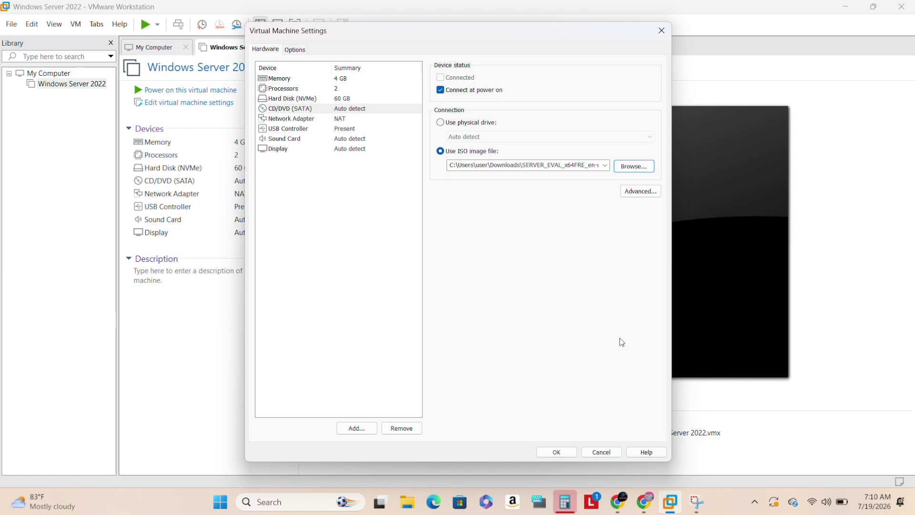
left_click(557, 451)
double_click(224, 181)
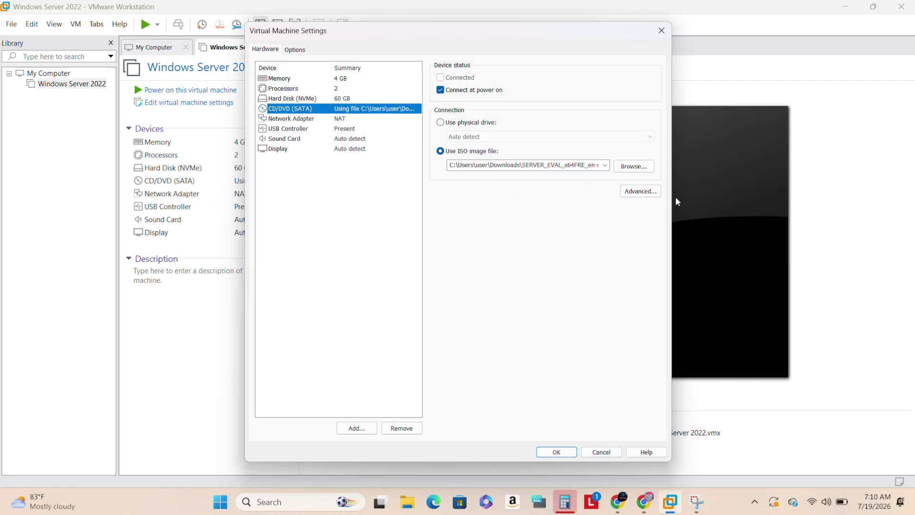
left_click(665, 34)
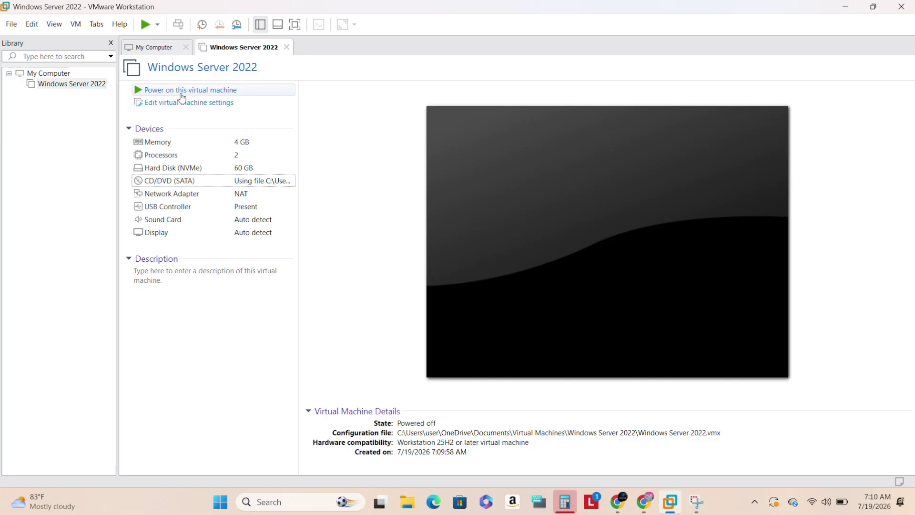
Power on the Windows Server 2022 virtual machine and boot it from the EFI VMware Virtual SATA CDROM Drive (1.0) into setup
left_click(179, 90)
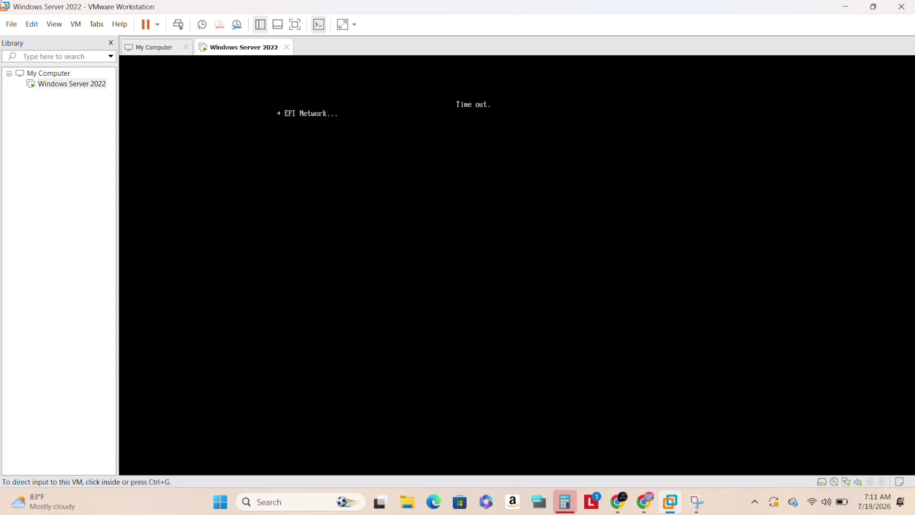
left_click(61, 84)
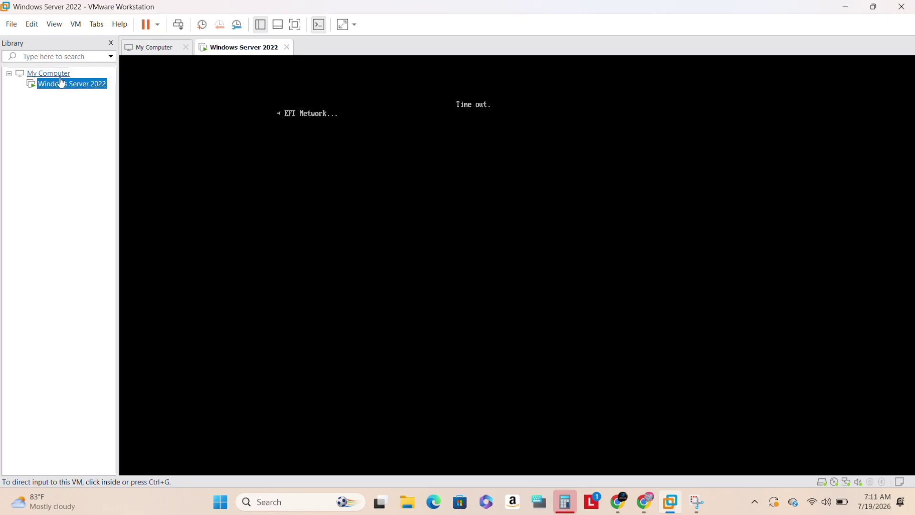
key("ctrl+g")
key("Down")
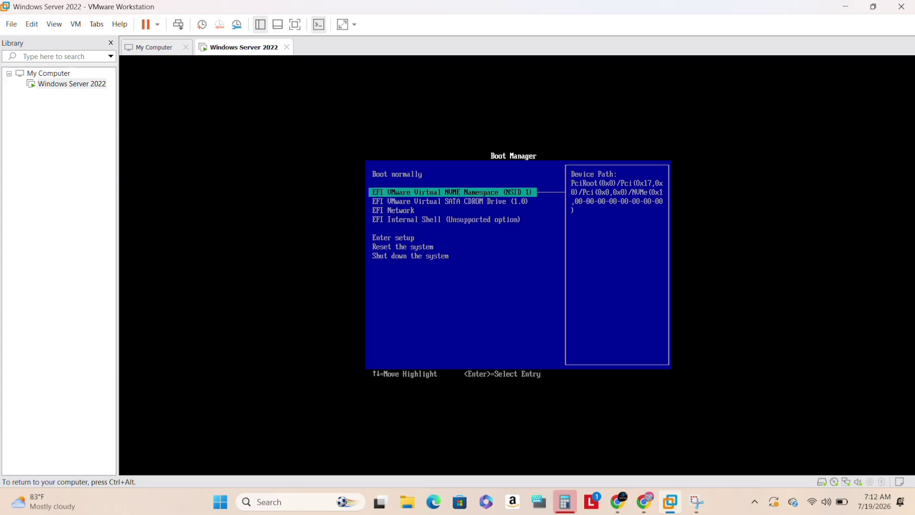
key("Down")
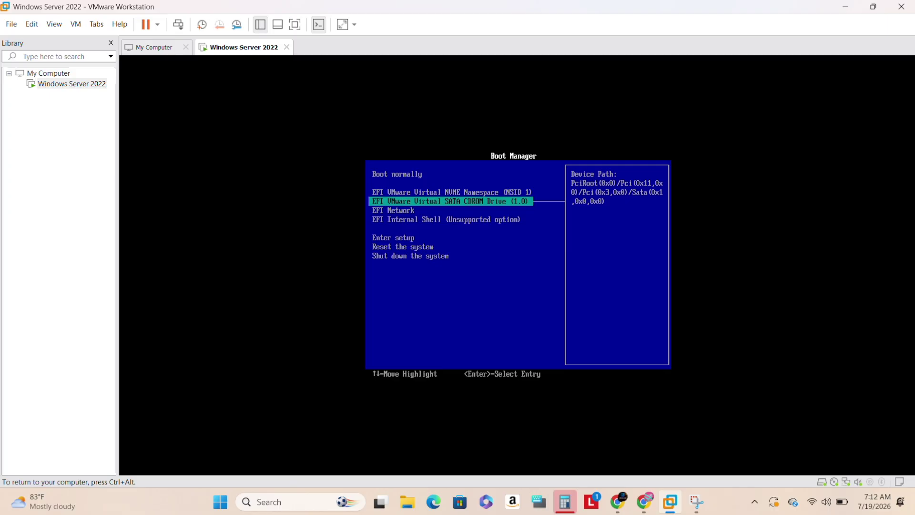
key("Return")
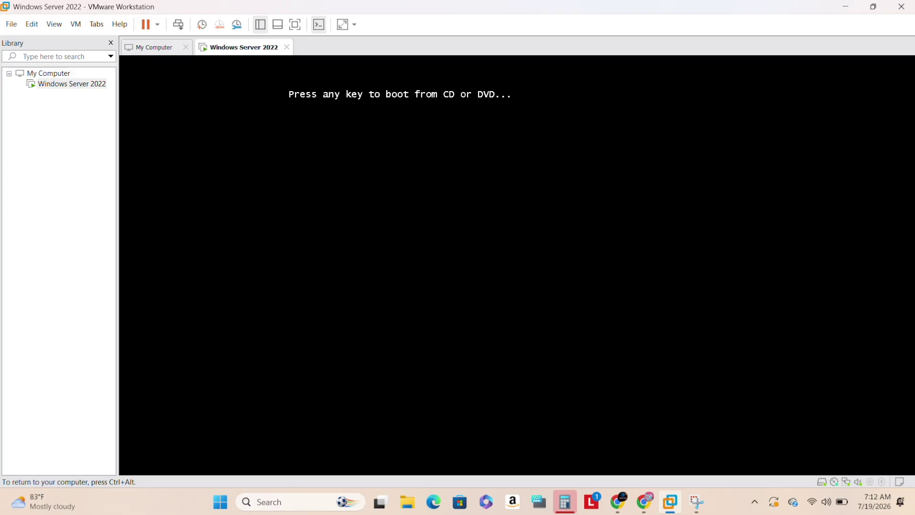
key("Return")
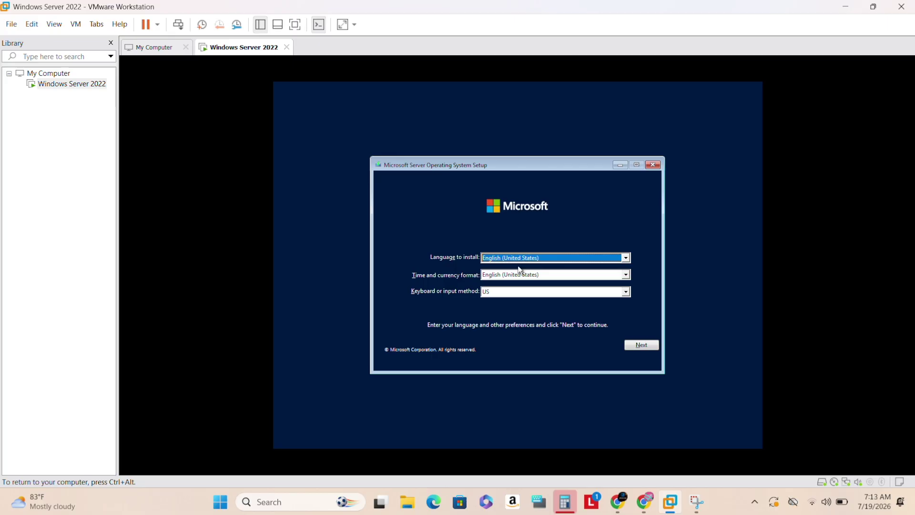
Keep English (United States) and the US keyboard as setup preferences and start the Windows Server installation
key("ctrl+alt")
left_click(585, 286)
left_click(625, 258)
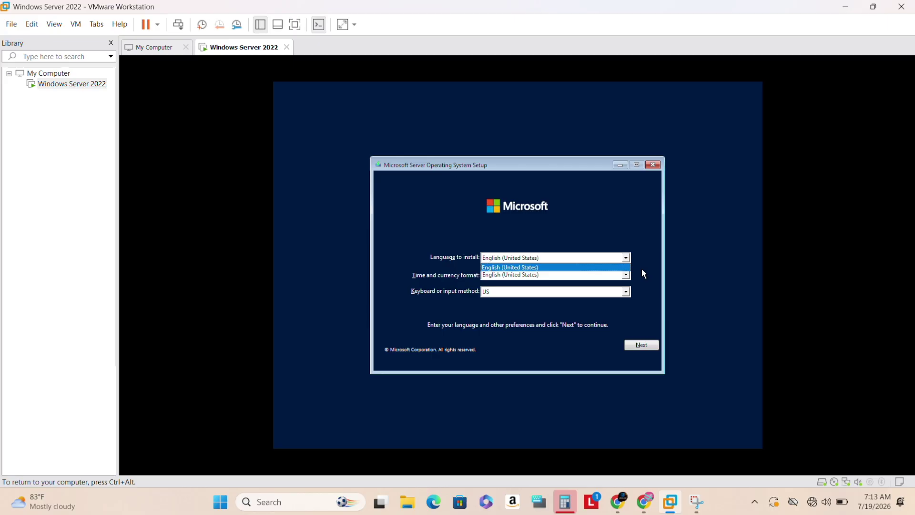
left_click(637, 344)
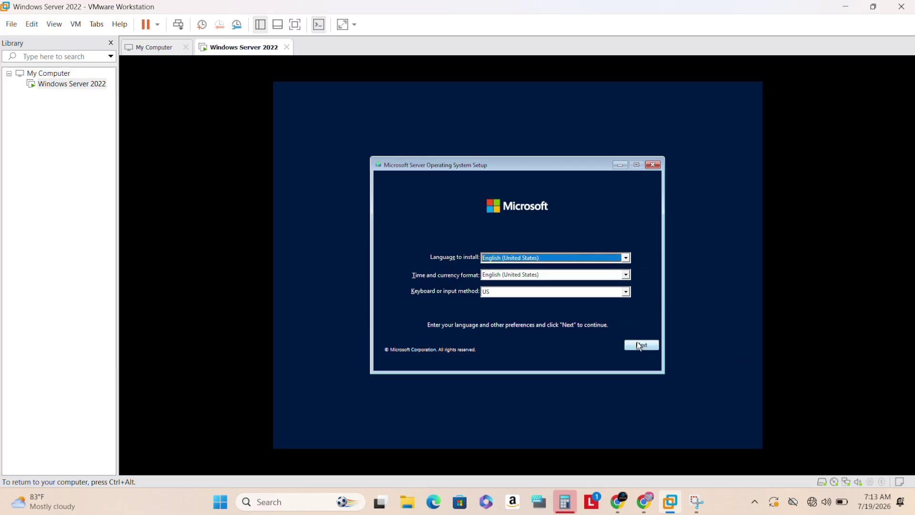
left_click(637, 342)
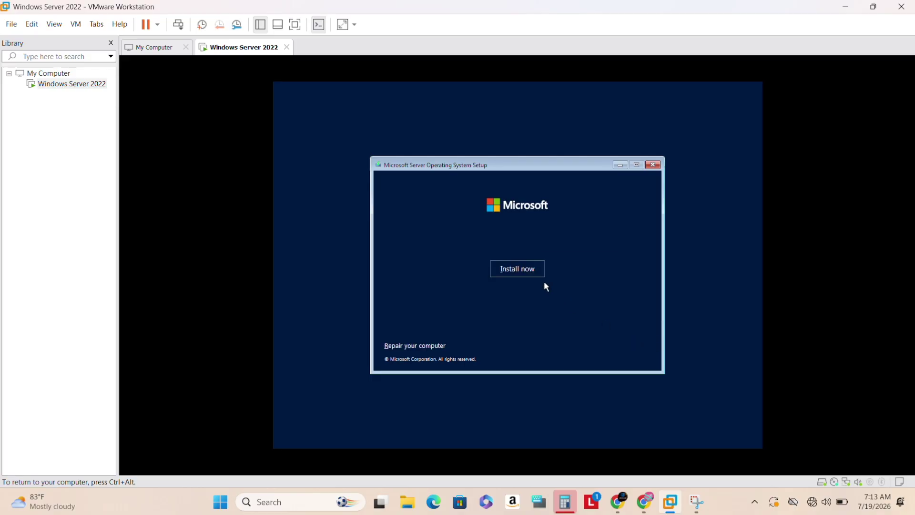
left_click(526, 268)
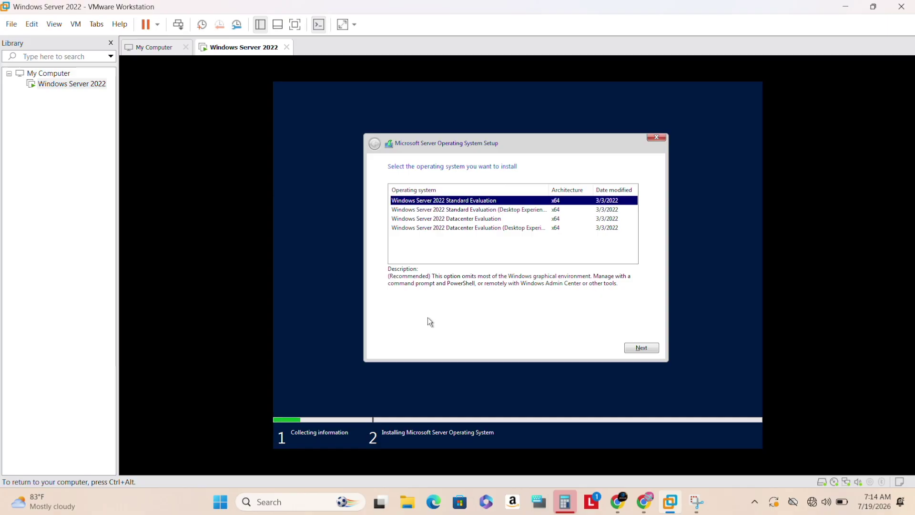
Choose Windows Server 2022 Standard Evaluation (Desktop Experience) as the operating system and accept the Microsoft Software License Terms
key("Down")
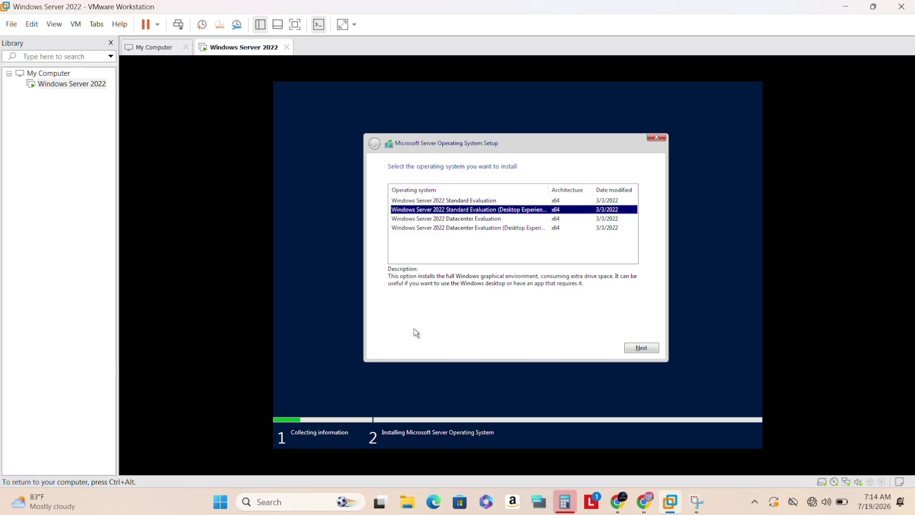
key("Return")
scroll(490, 262, "down", 4)
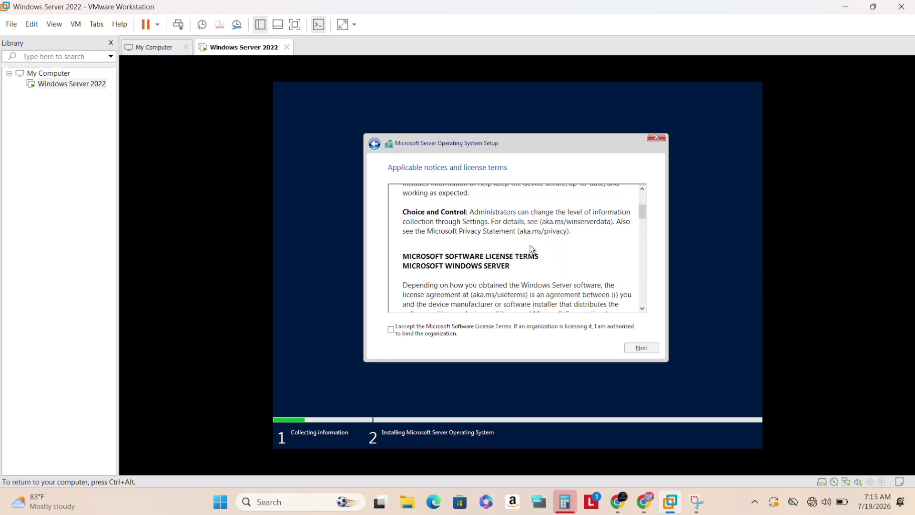
scroll(542, 216, "up", 4)
scroll(533, 210, "down", 3)
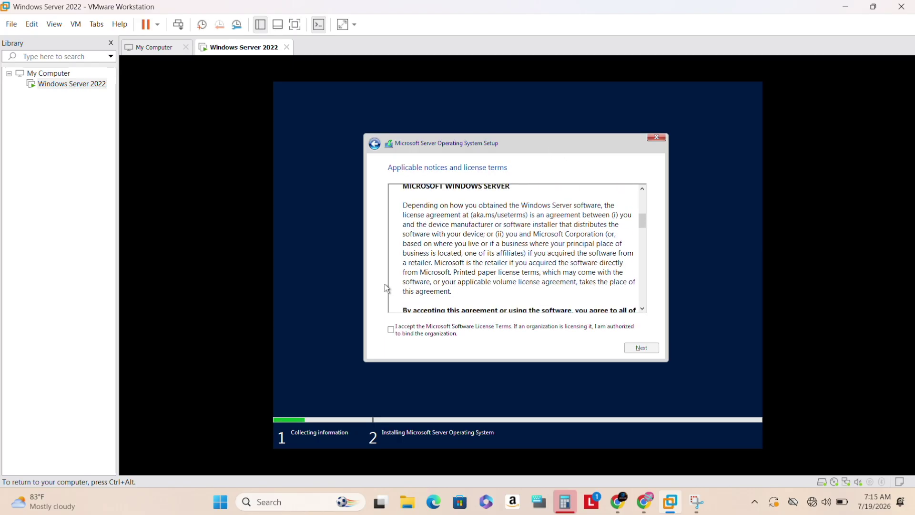
left_click(391, 329)
left_click(640, 348)
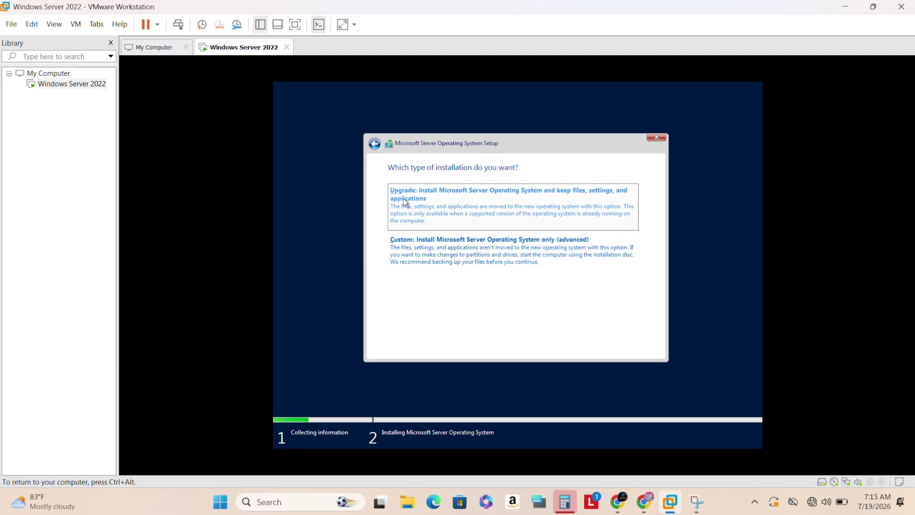
Choose the Custom installation type and install the operating system on Drive 0 Unallocated Space
left_click(409, 253)
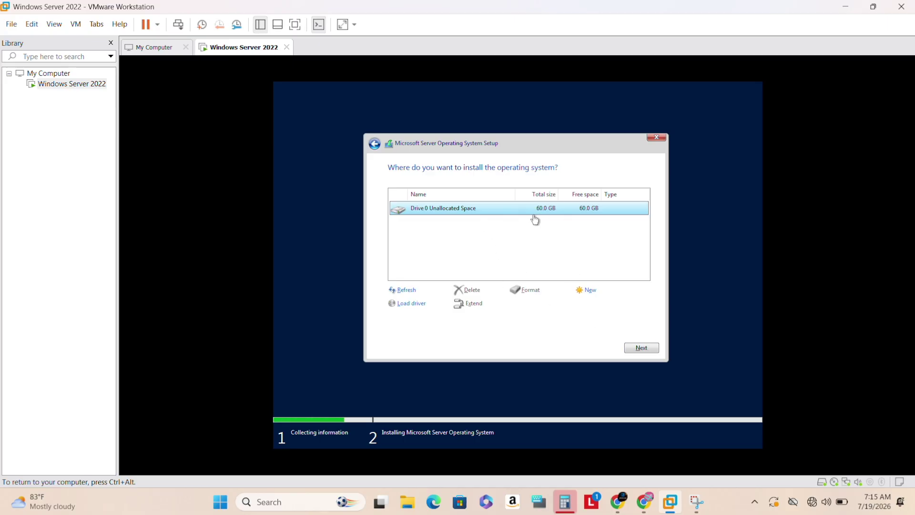
left_click(641, 349)
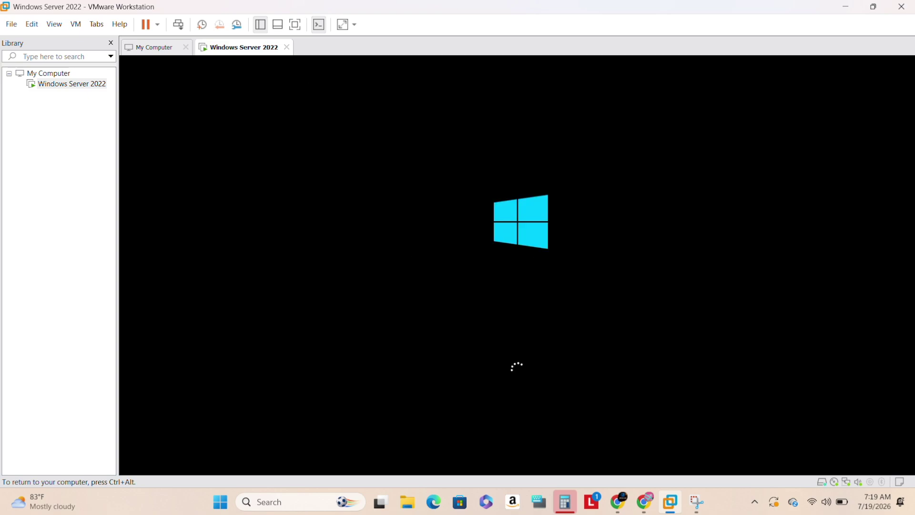
key("ctrl+alt")
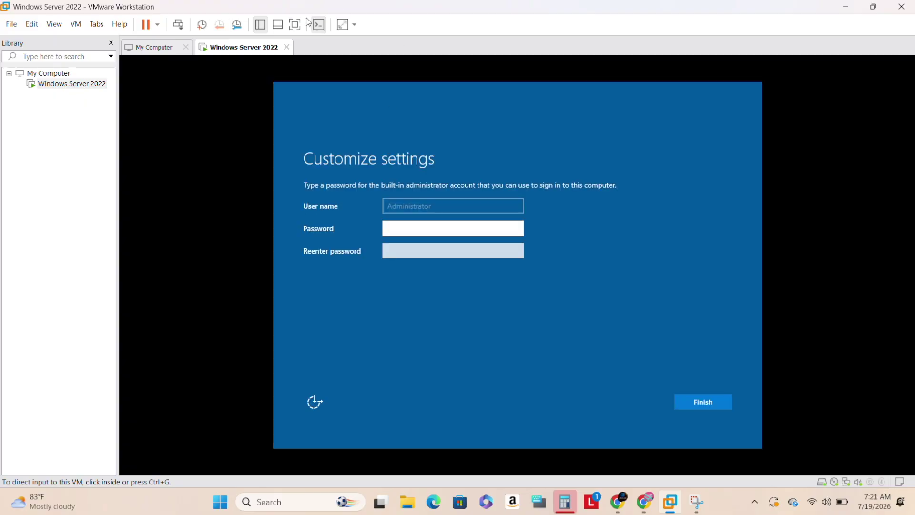
Enter and re-enter the password for the built-in Administrator account and finish customizing settings
left_click(429, 228)
type("********")
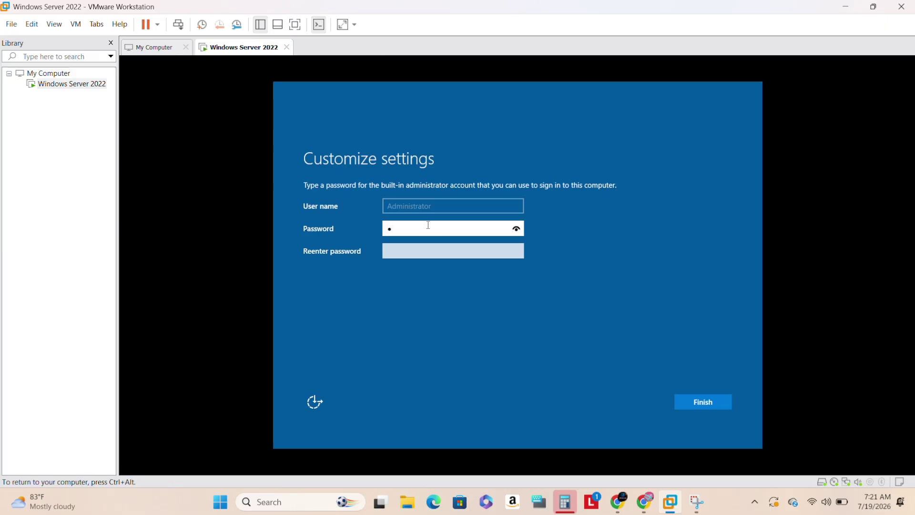
left_click(419, 246)
type("********")
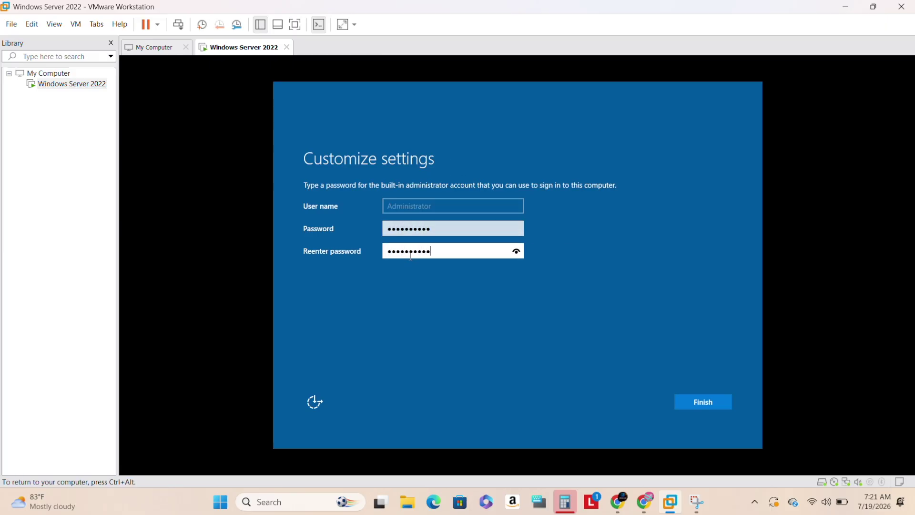
key("Return")
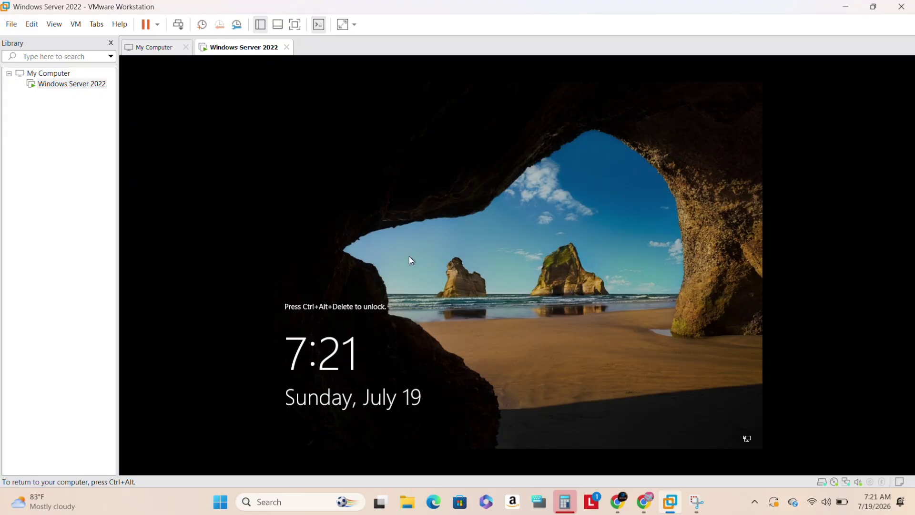
Unlock the server and sign in as Administrator with the account password
key("ctrl+alt+Delete")
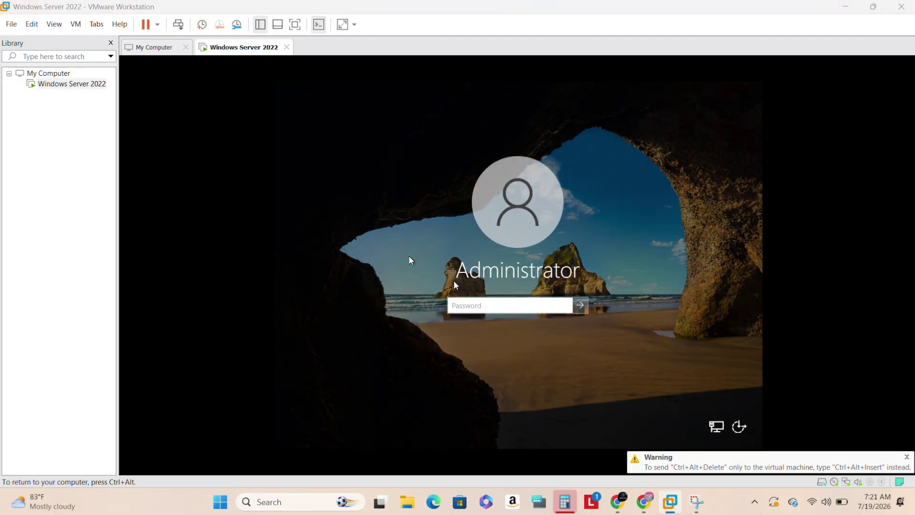
key("Caps_Lock")
type("***")
key("Caps_Lock")
type("*******")
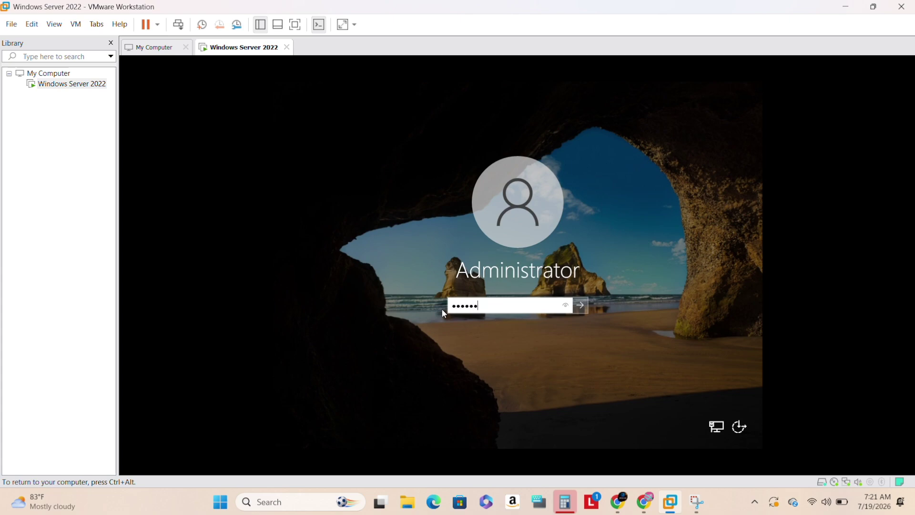
key("Return")
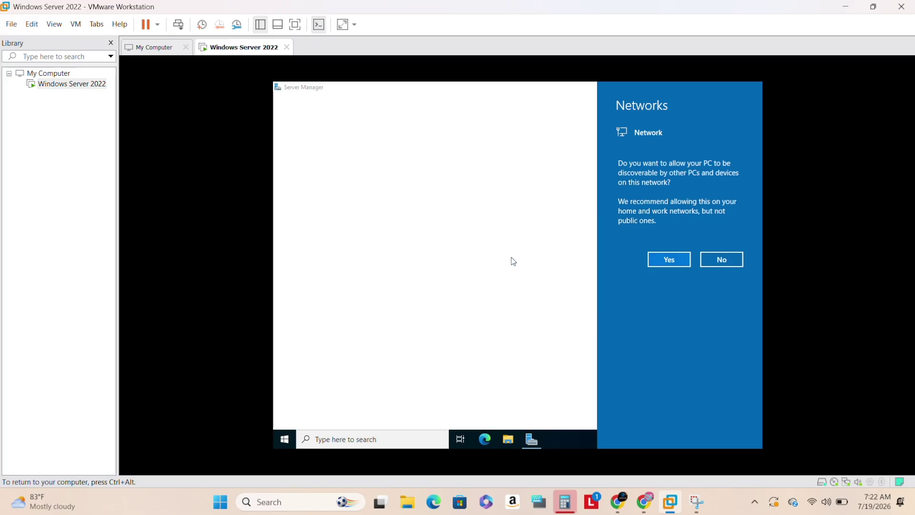
Decline making the server discoverable on the network and stretch the guest display to fill the virtual machine view
left_click(729, 261)
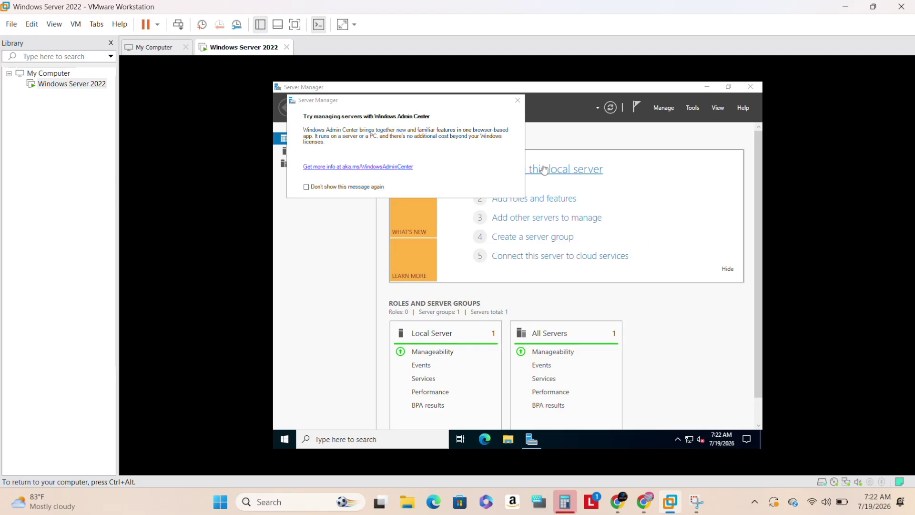
left_click(342, 25)
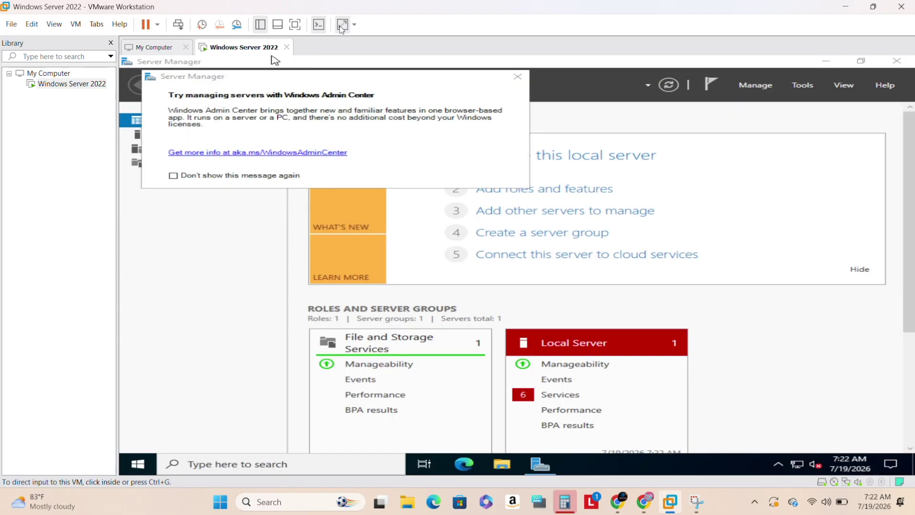
left_click(343, 90)
Open the server's Display settings in Windows Settings and find the display resolution option
left_click(138, 463)
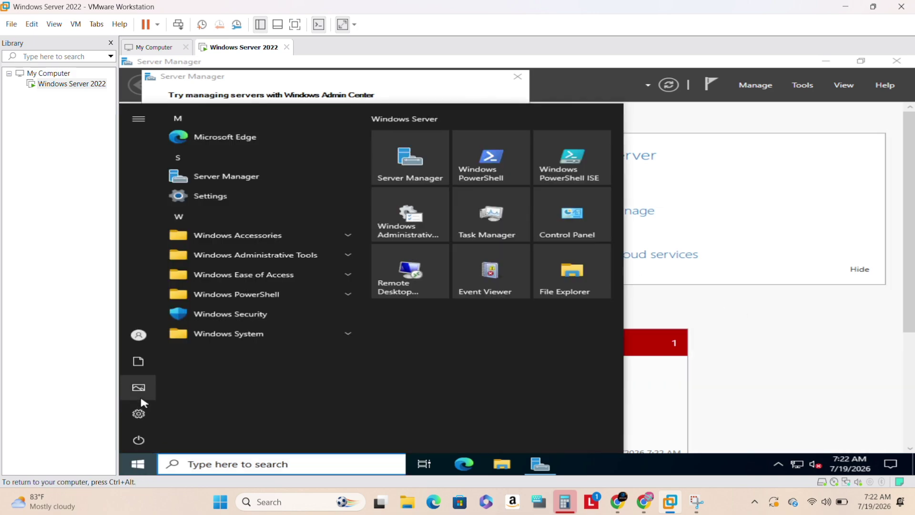
left_click(139, 413)
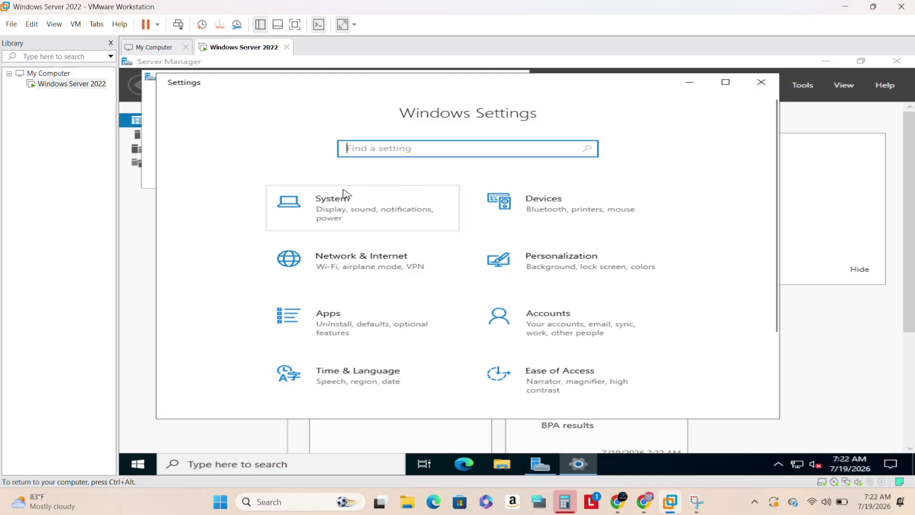
left_click(359, 218)
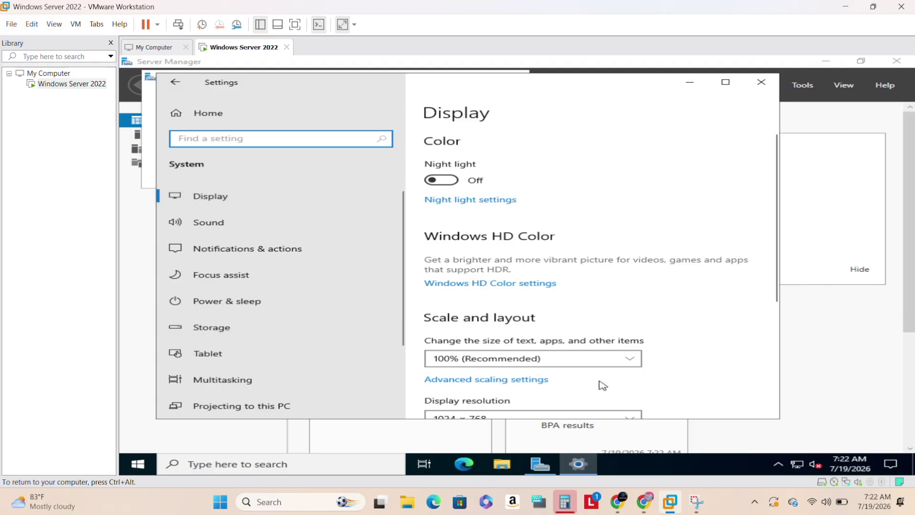
scroll(615, 379, "down", 2)
scroll(625, 361, "down", 4)
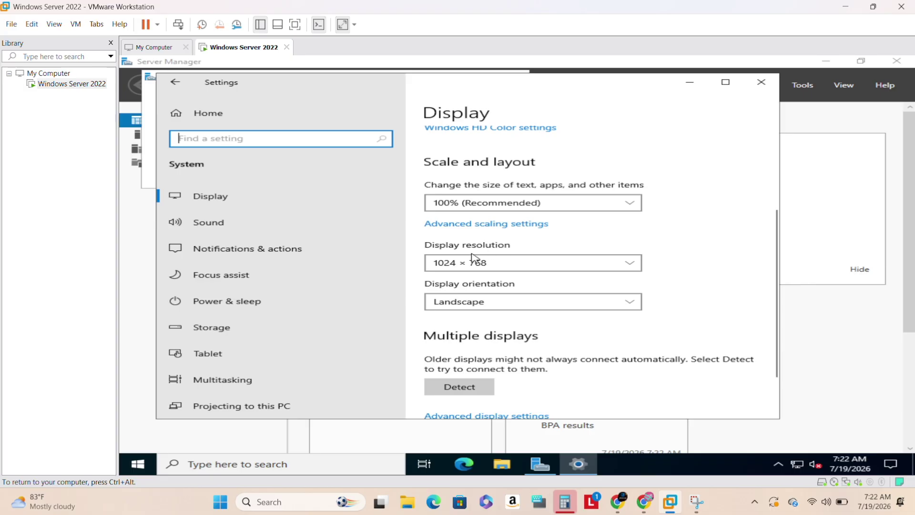
Try a display resolution of 1152 × 864 and revert it
left_click(628, 266)
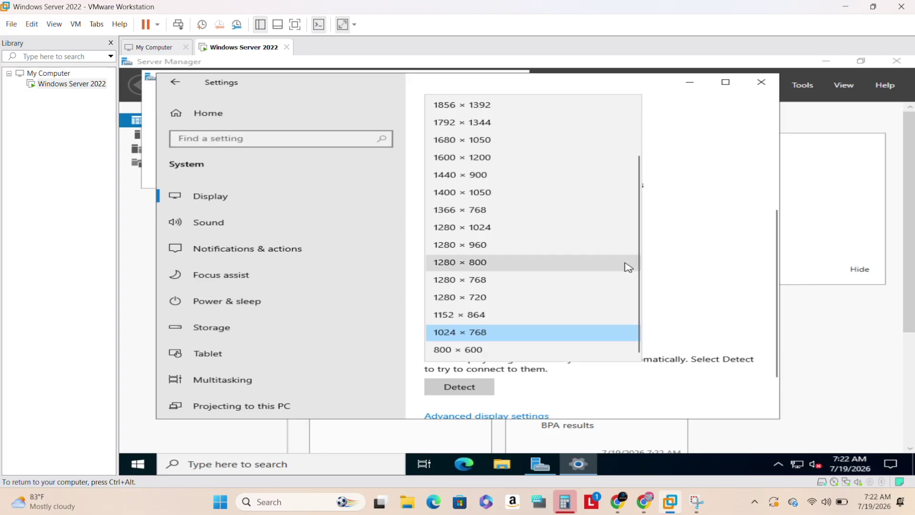
left_click(514, 316)
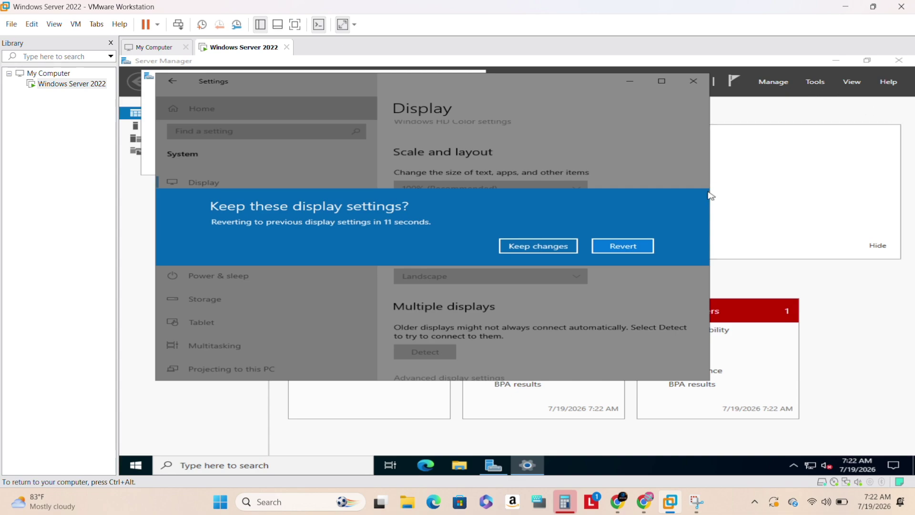
left_click(623, 246)
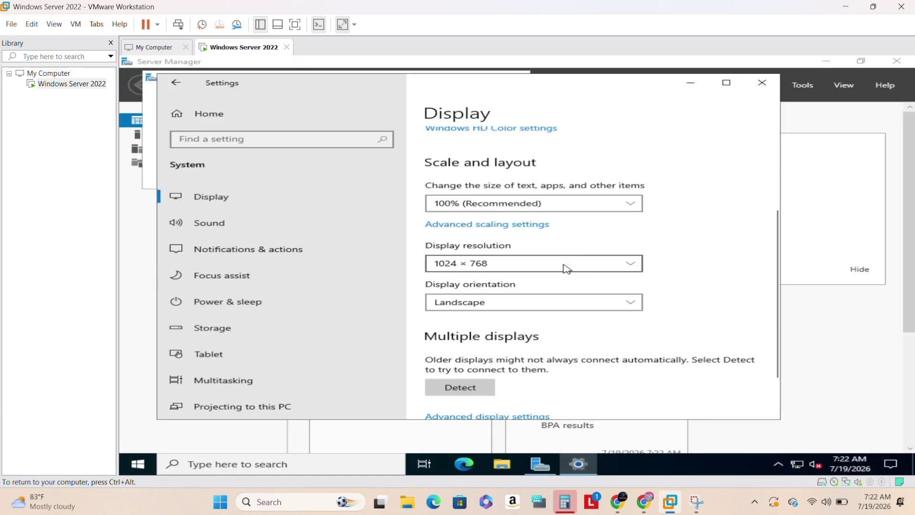
Set the server's display resolution to 1280 × 720 and keep the changes
left_click(566, 268)
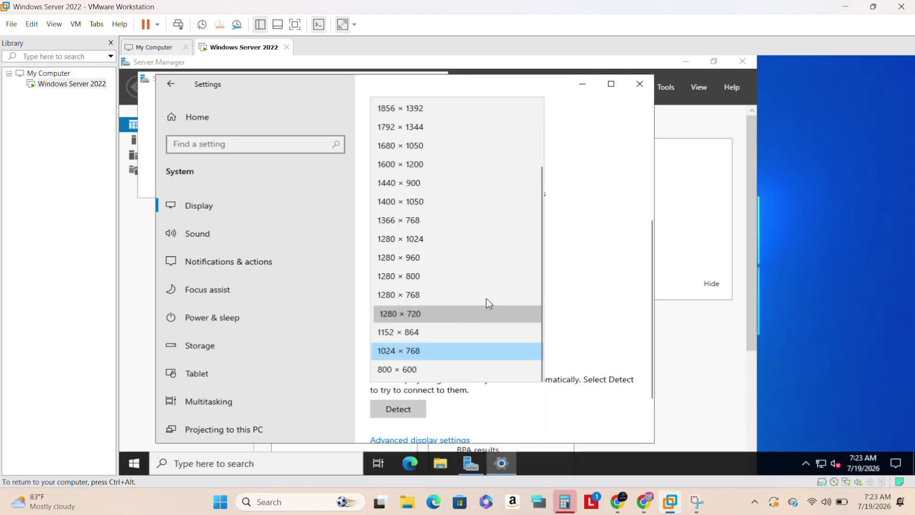
left_click(486, 299)
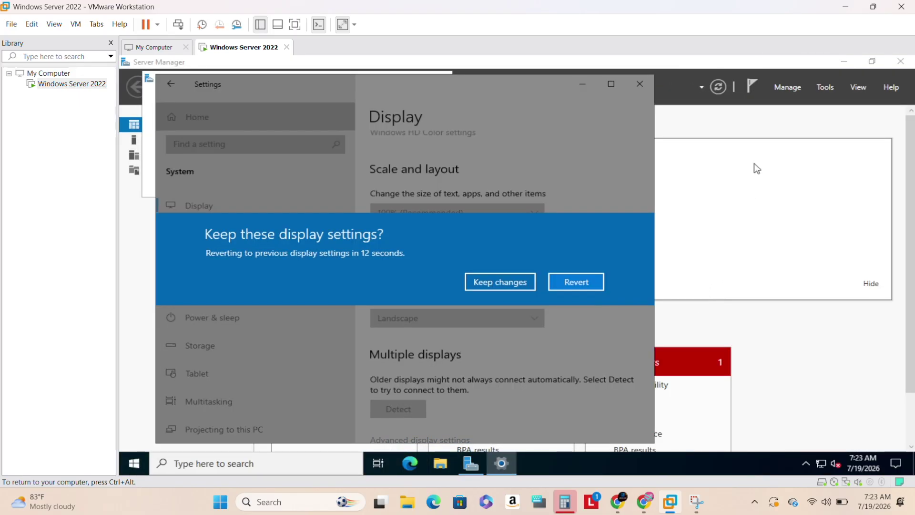
left_click(504, 283)
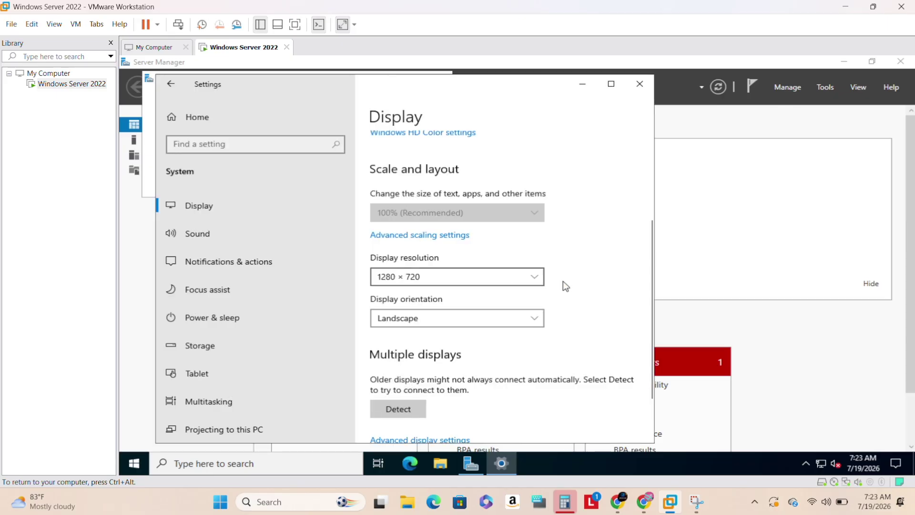
Bring Server Manager to the front, toggle the guest display stretching, and look over the dashboard
left_click(741, 219)
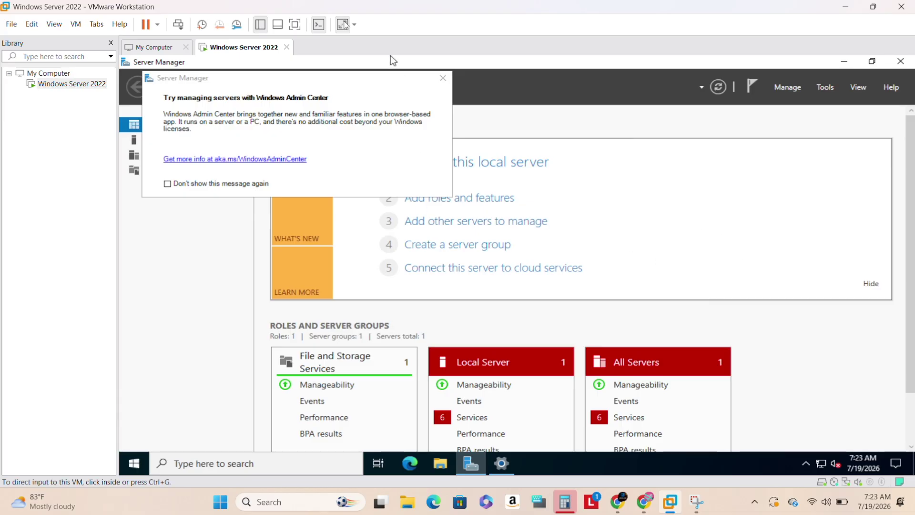
left_click(343, 24)
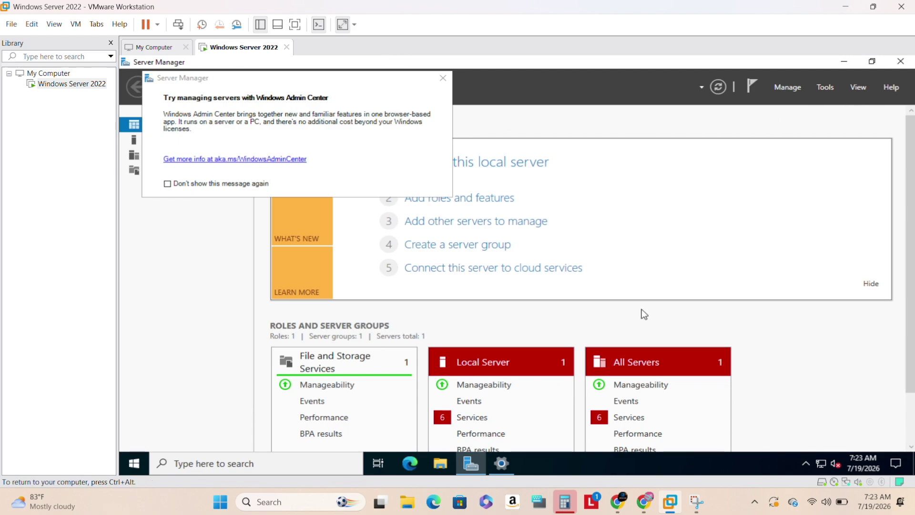
scroll(562, 305, "down", 3)
scroll(571, 296, "up", 3)
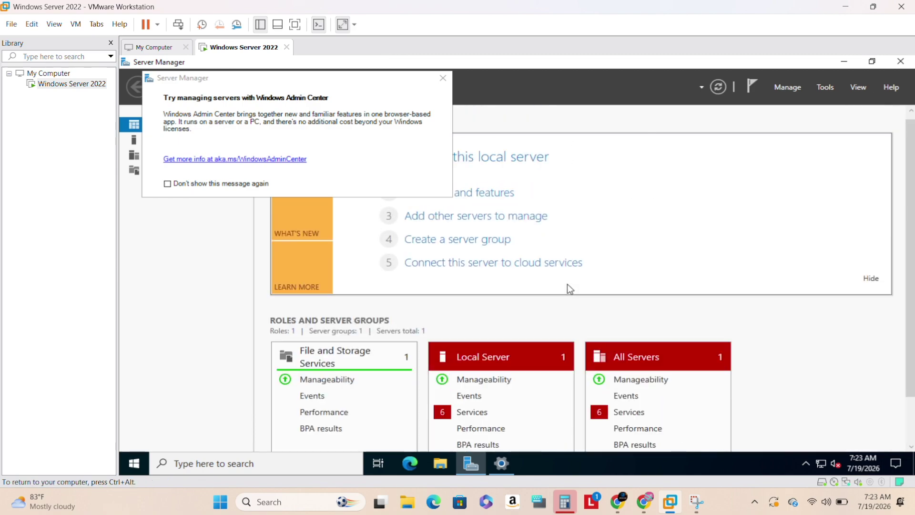